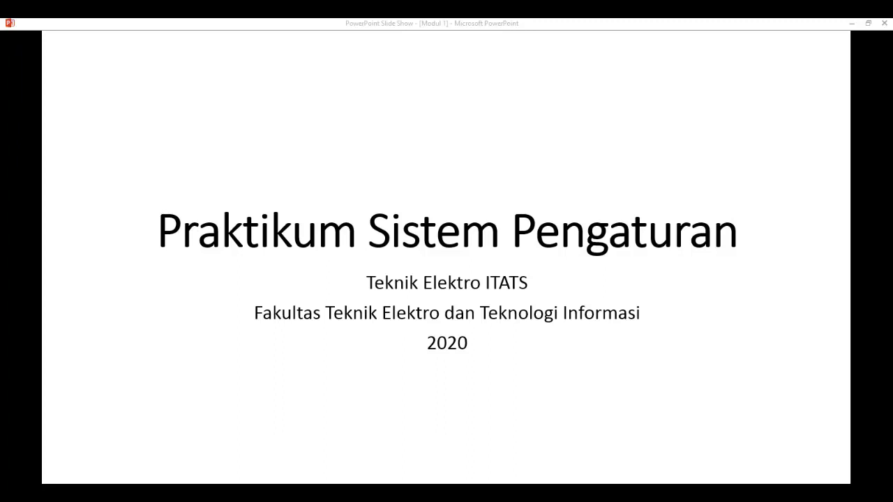
Advance the slide show through the first-order transient response specifications and the Percobaan 1 instructions
click(455, 298)
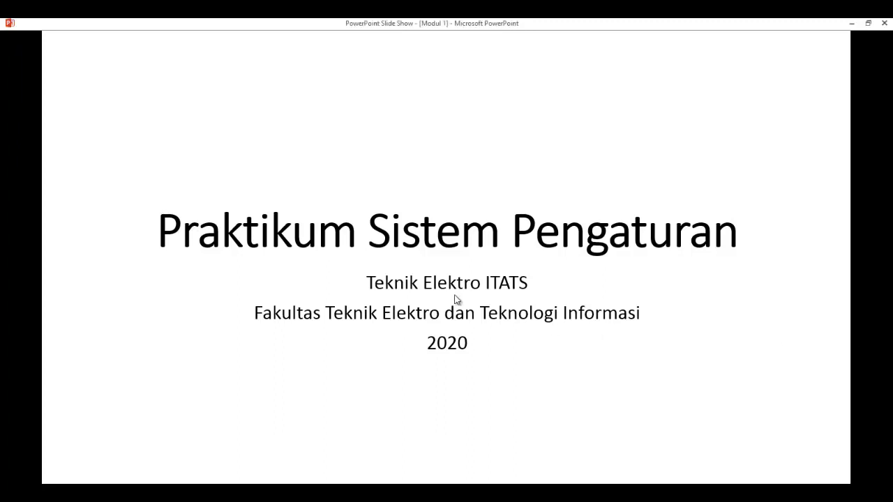
click(455, 299)
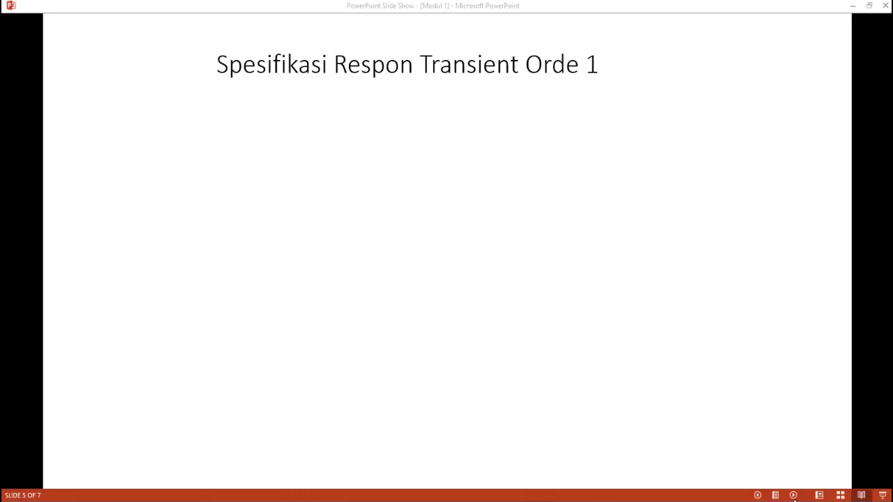
click(793, 495)
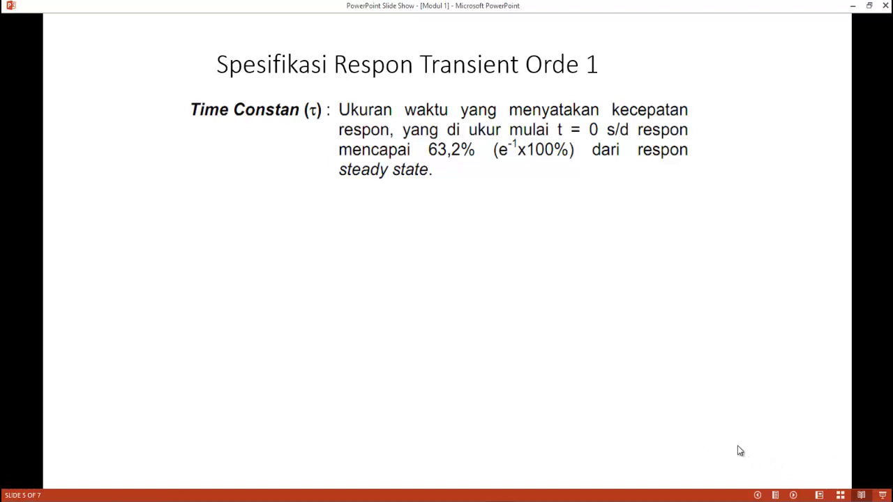
click(793, 495)
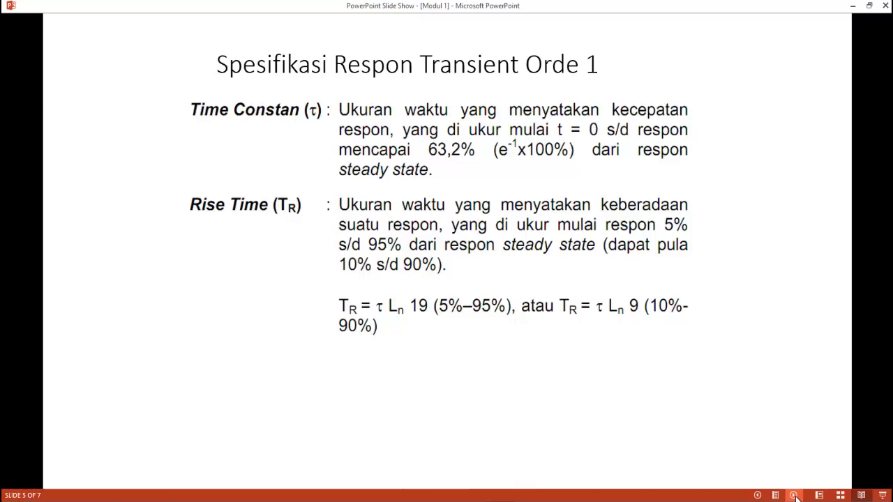
click(794, 495)
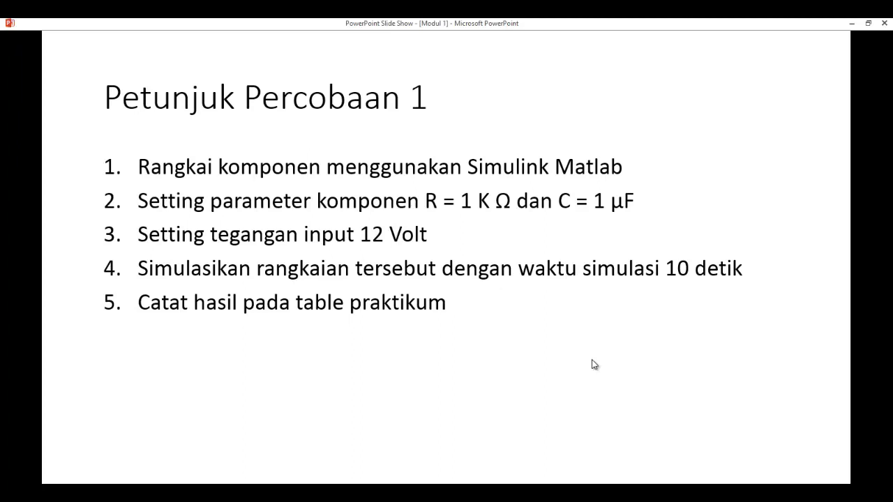
click(593, 364)
click(686, 407)
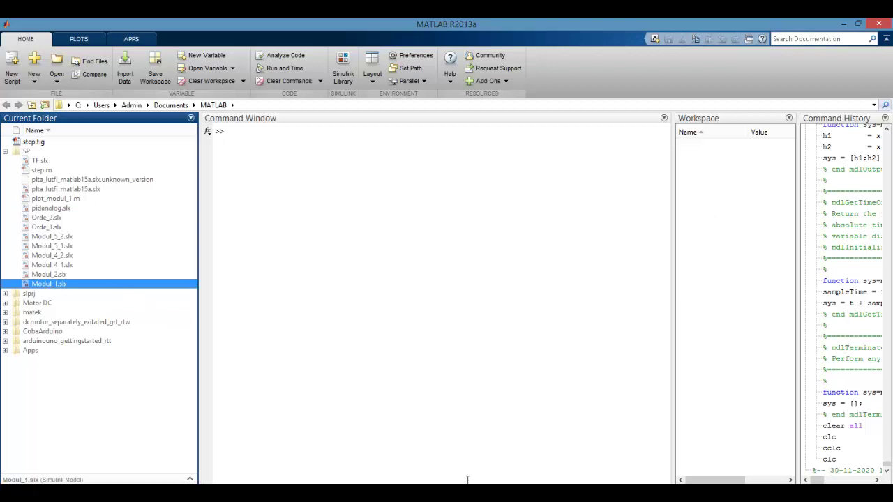
Switch to the Modul_1 Simulink model and move the Voltage Meter Input block beside the Input Voltage source
click(534, 495)
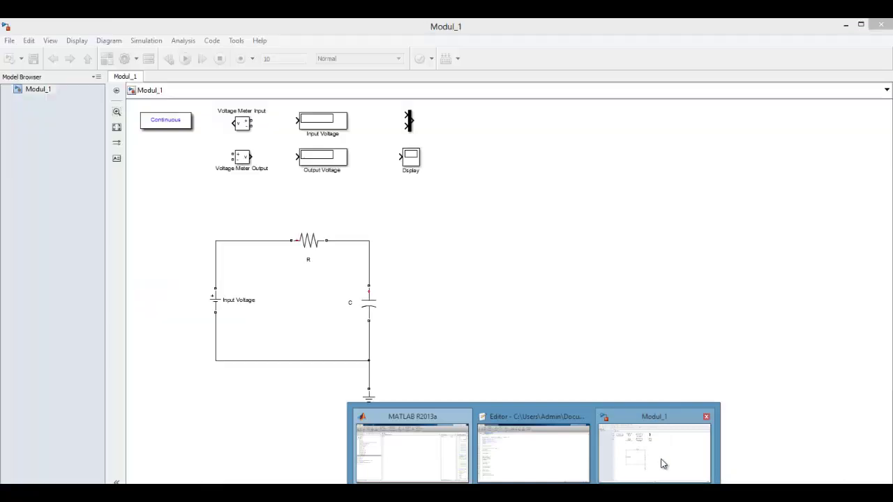
click(660, 457)
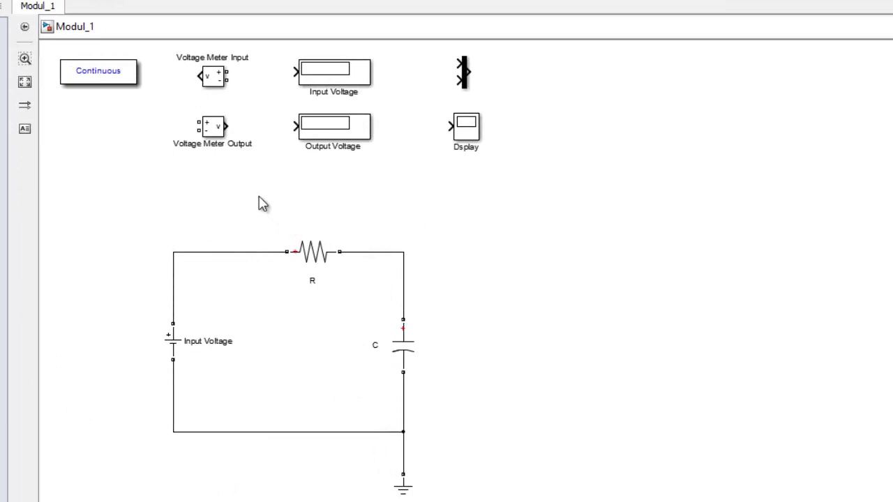
click(300, 136)
click(823, 281)
click(325, 140)
click(297, 152)
drag(161, 102, 309, 202)
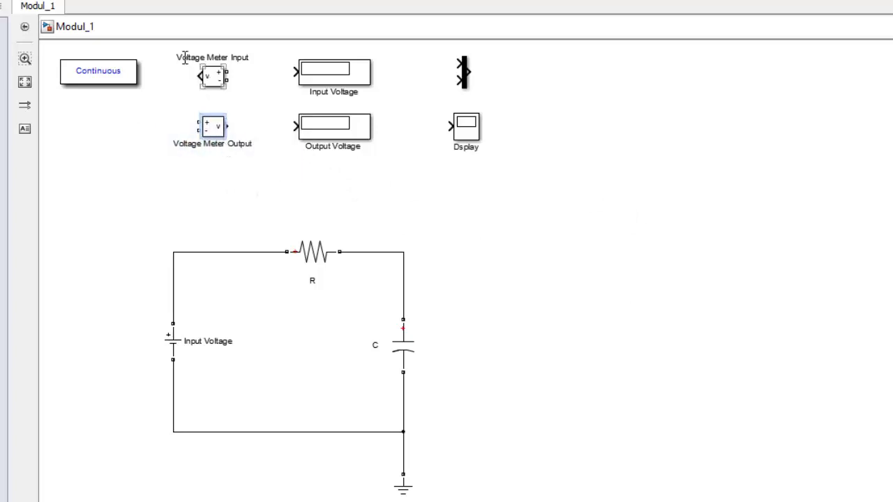
click(215, 81)
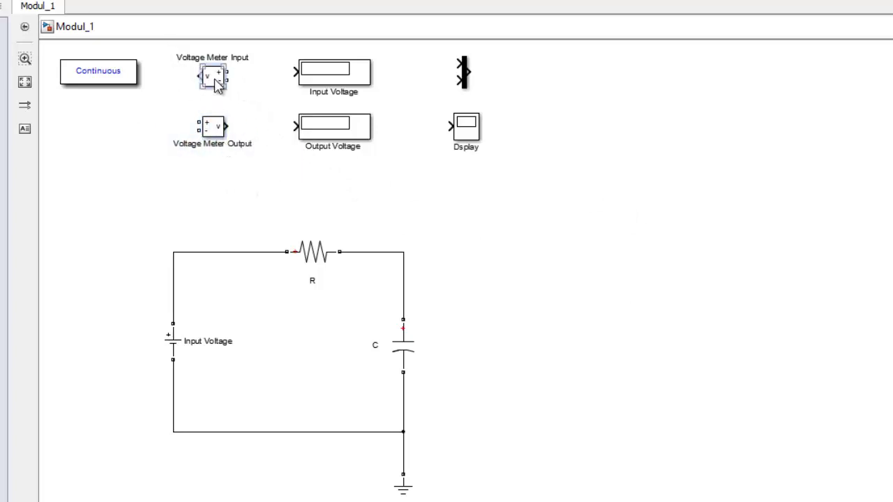
drag(218, 82, 122, 347)
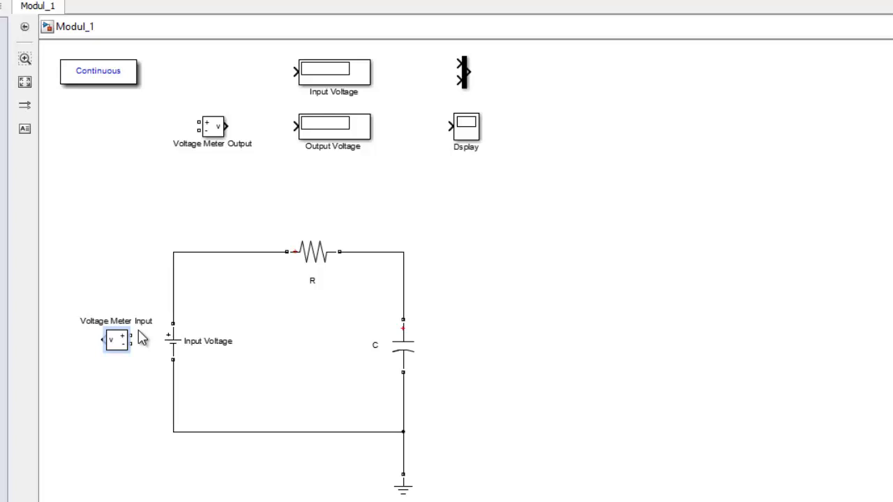
drag(139, 336, 171, 325)
click(143, 336)
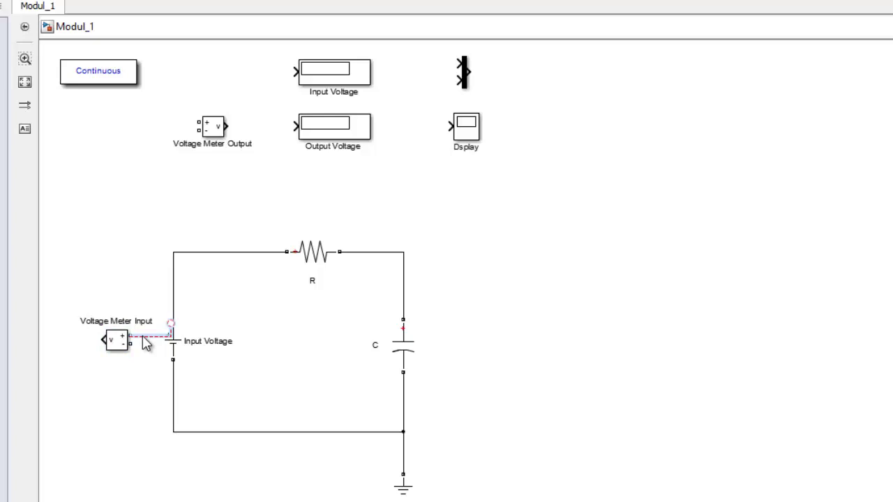
key(Delete)
Wire the positive and negative terminals of Voltage Meter Input across the Input Voltage source
click(172, 326)
mouse_move(173, 324)
mouse_down()
mouse_move(146, 332)
mouse_move(159, 309)
mouse_move(176, 314)
mouse_up()
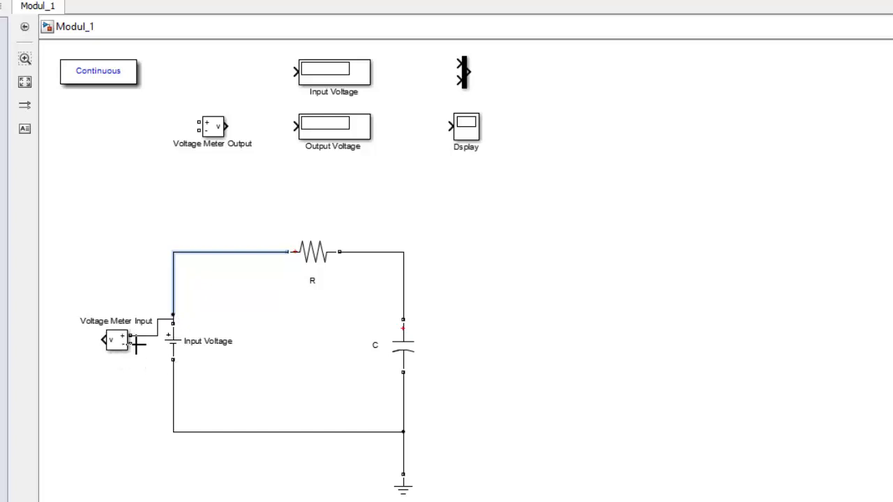
drag(131, 344, 174, 373)
Move Voltage Meter Output beyond the capacitor and wire its positive terminal to the node between R and C
click(219, 135)
mouse_move(219, 138)
mouse_down()
mouse_move(579, 339)
mouse_move(530, 287)
mouse_move(494, 266)
mouse_move(412, 250)
mouse_move(404, 265)
mouse_up()
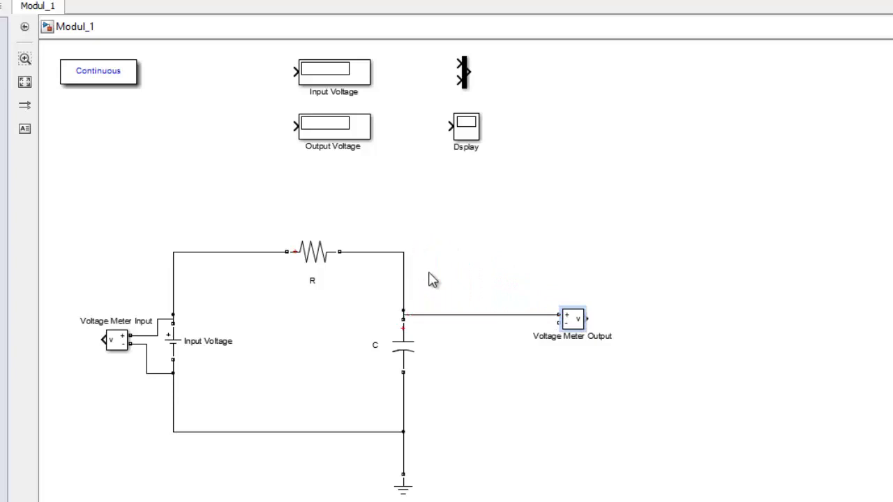
drag(434, 315, 429, 255)
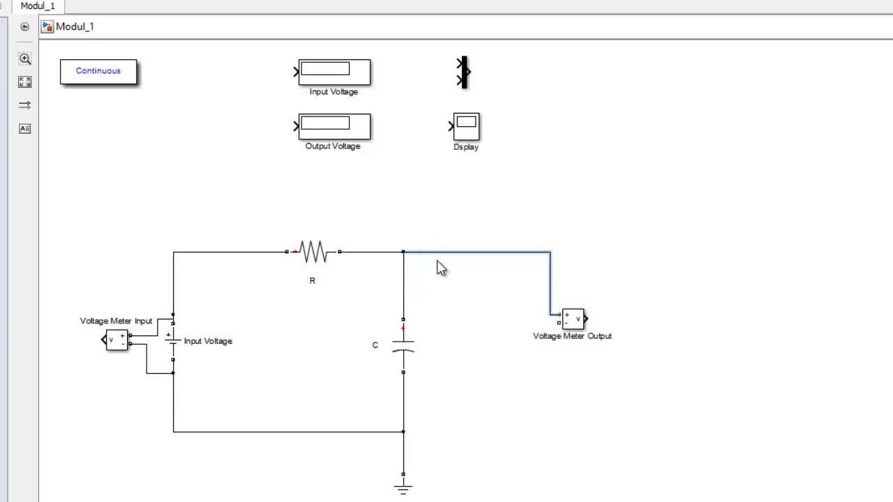
drag(559, 323, 407, 431)
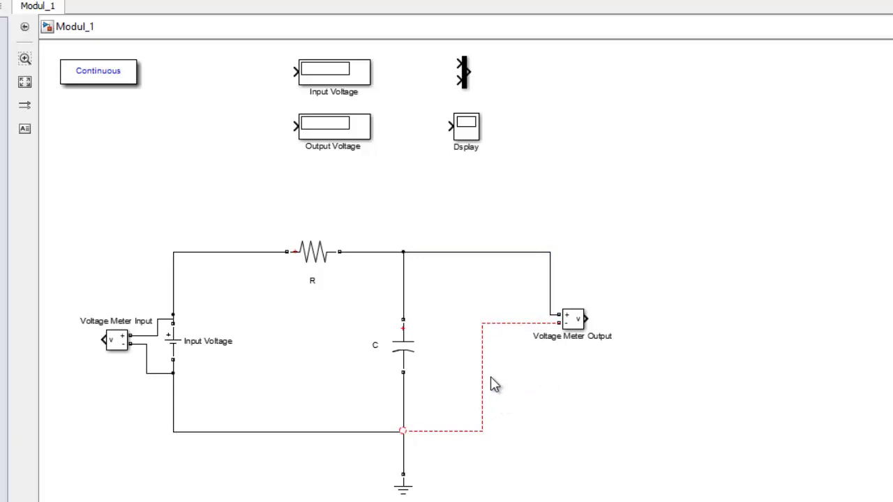
drag(488, 386, 551, 394)
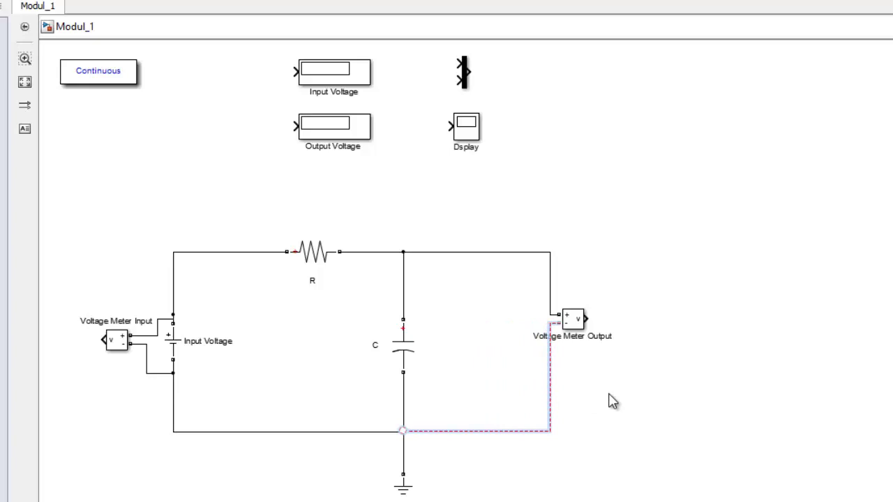
key(Delete)
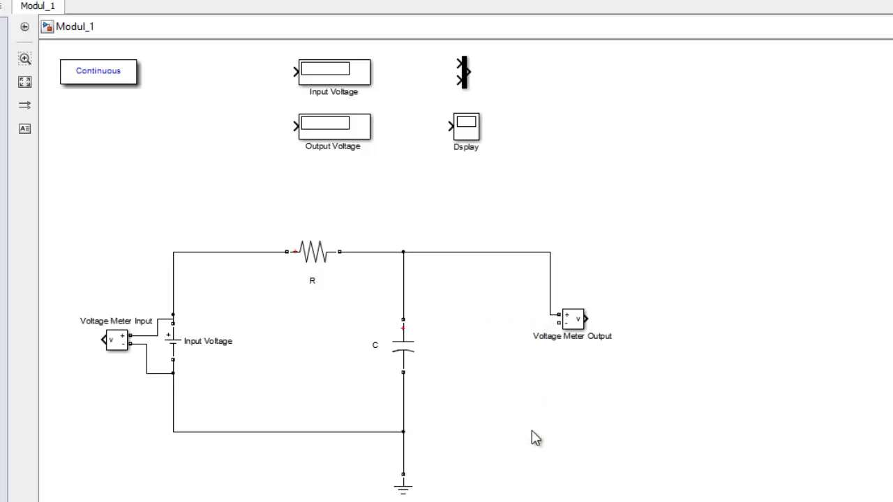
Wire the negative terminal of Voltage Meter Output to the ground node below the capacitor
drag(559, 323, 428, 434)
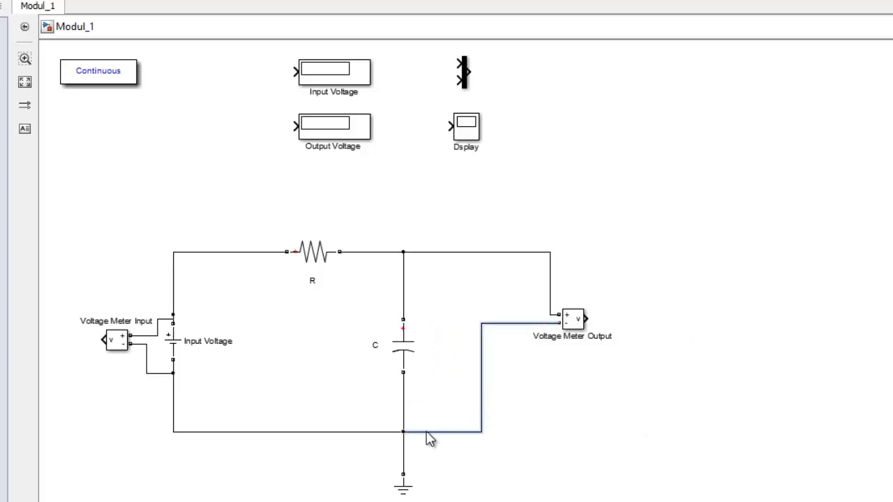
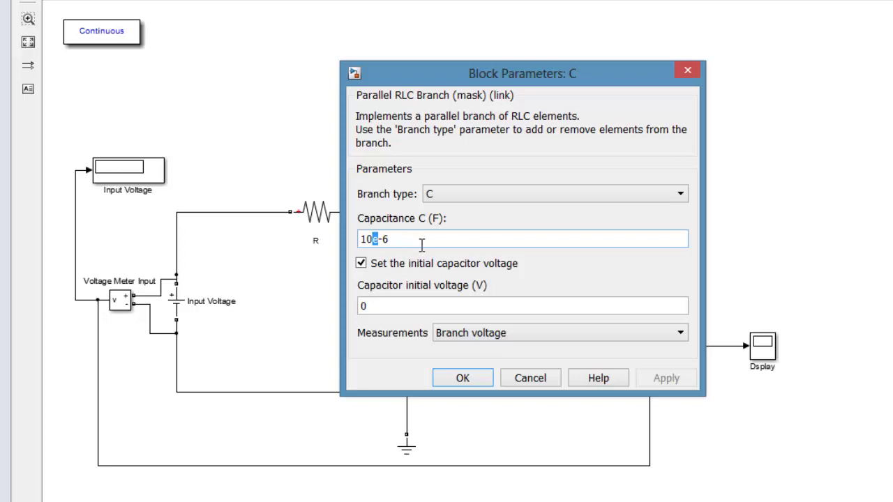
Accept the capacitor C parameters and set the Input Voltage source's amplitude to 12 V
click(469, 377)
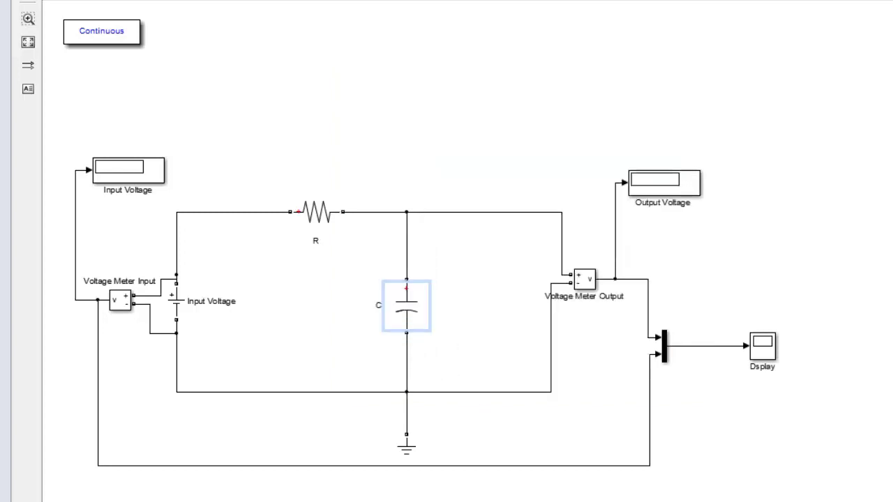
click(176, 307)
double_click(177, 308)
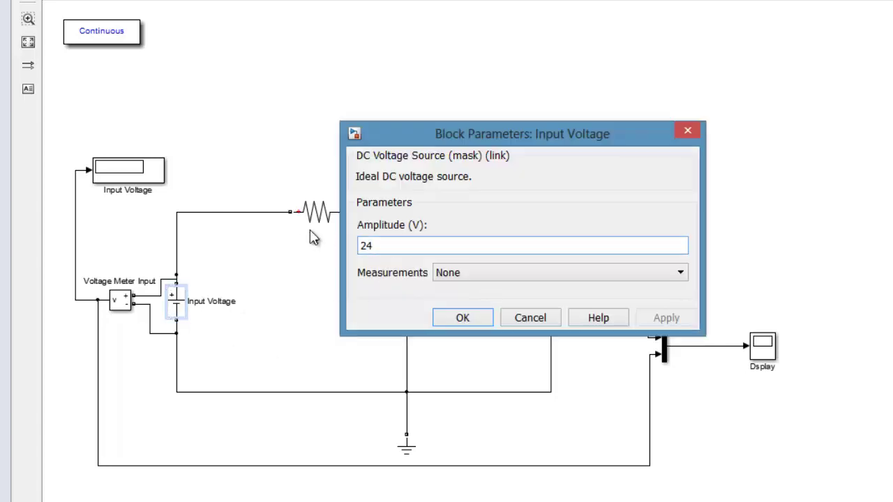
drag(371, 247, 362, 248)
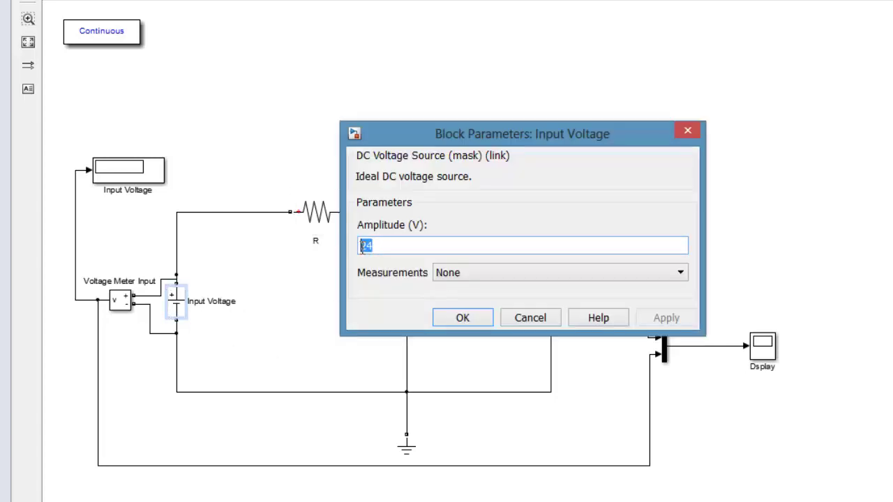
text(12)
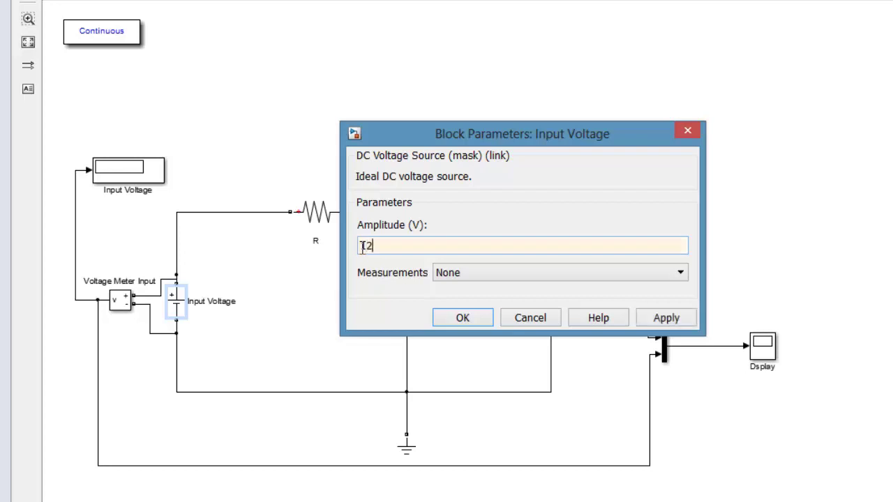
click(487, 321)
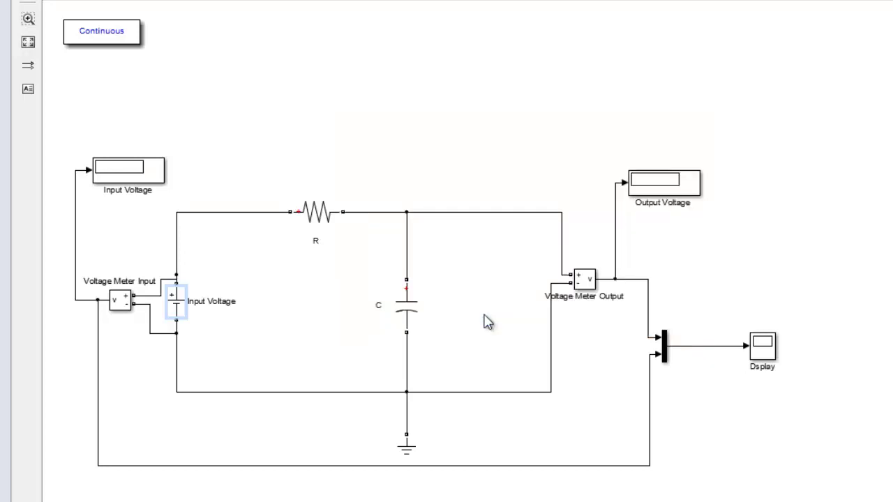
Check the simulation stop time of the Modul_1 model
click(679, 112)
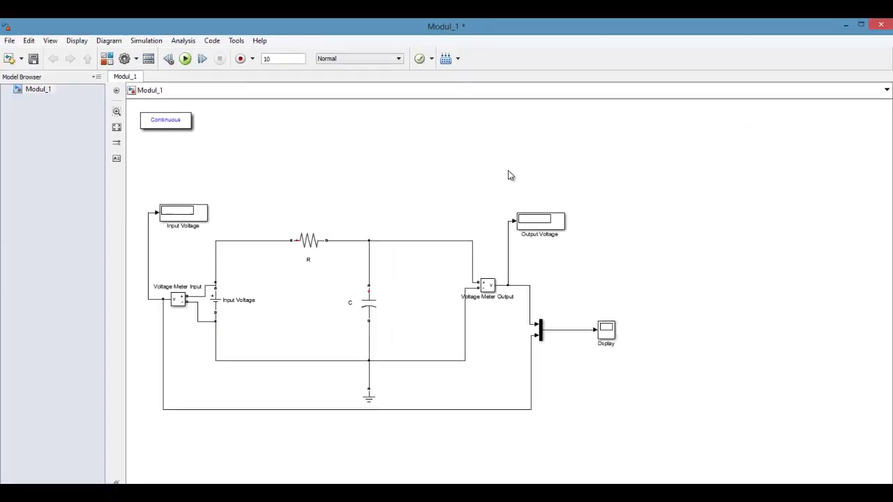
double_click(299, 59)
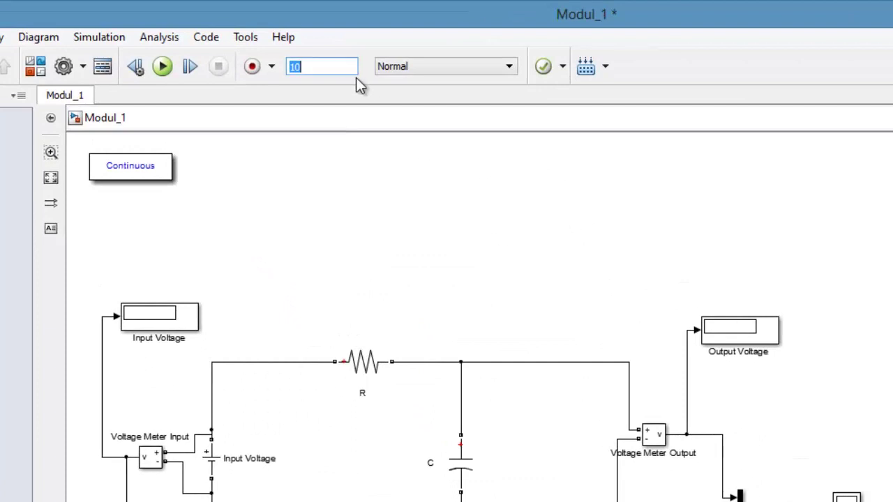
click(355, 66)
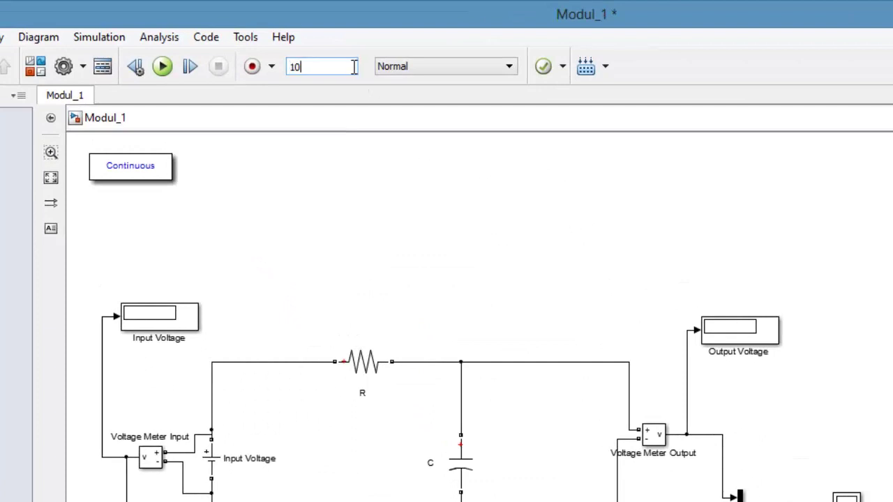
click(412, 241)
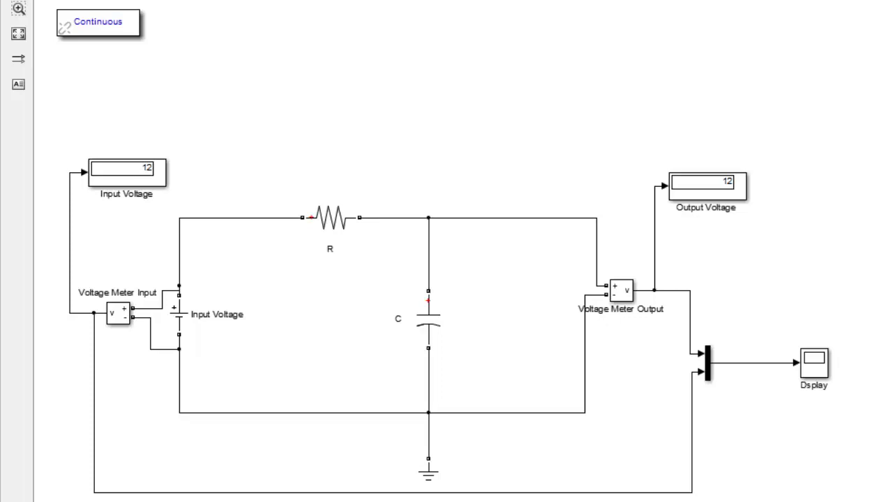
Check the Input Voltage display against the Input Voltage source in the circuit
click(140, 166)
click(184, 317)
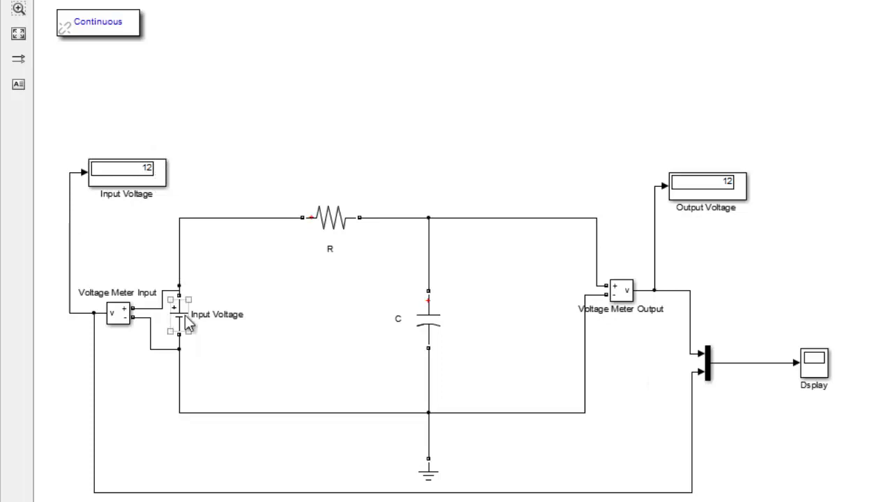
click(296, 132)
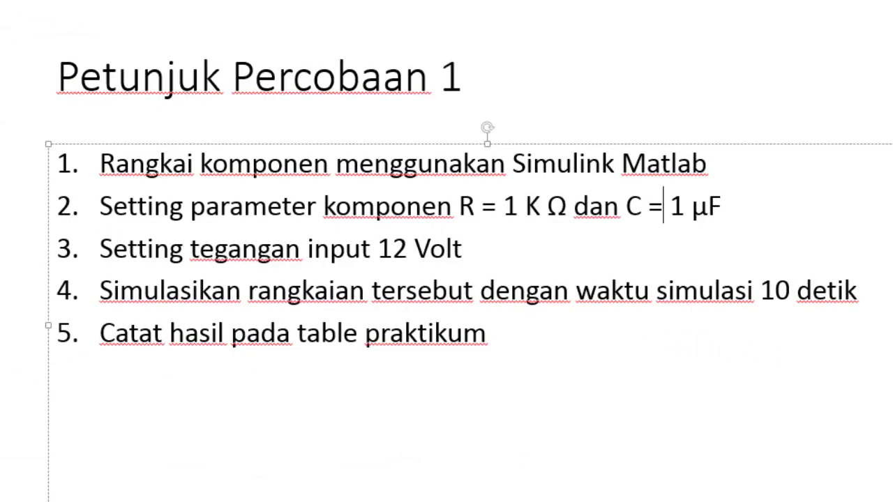
Enter 12 as the output voltage of experiment 1 in the Tabel Modul 1 slide table, and return to the Simulink model
key(Escape)
key(Escape)
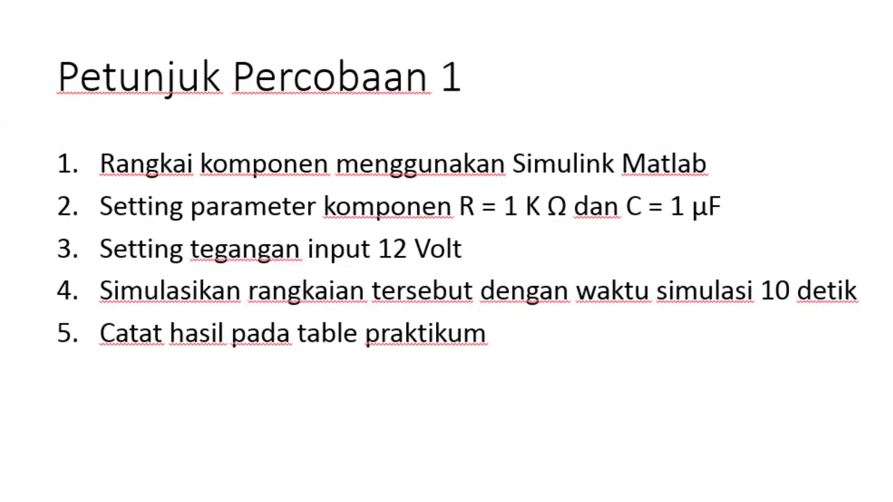
key(Page_Down)
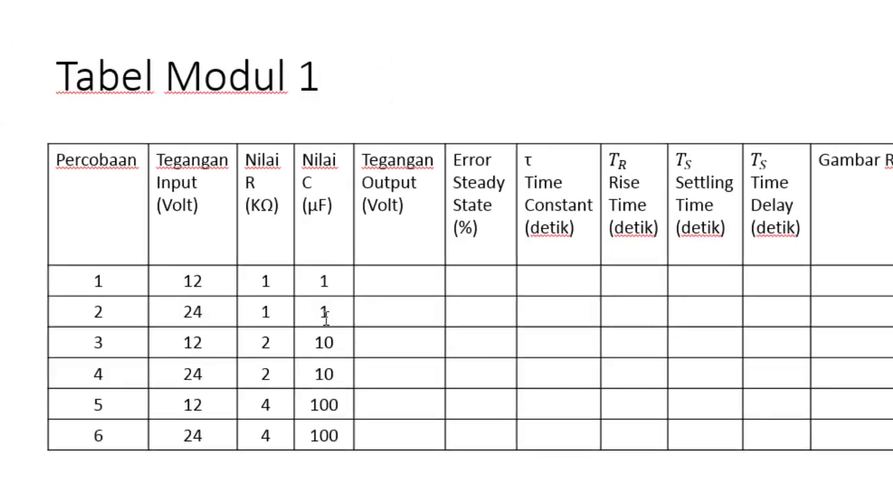
click(373, 278)
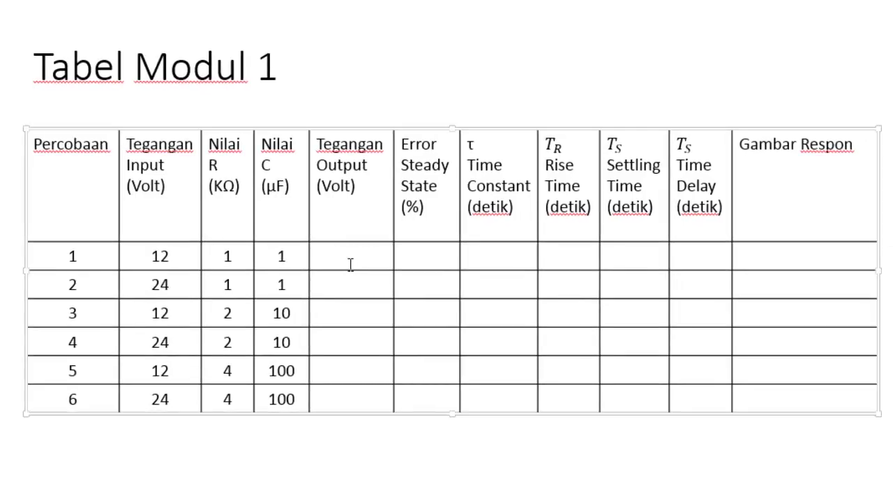
text(12)
click(570, 488)
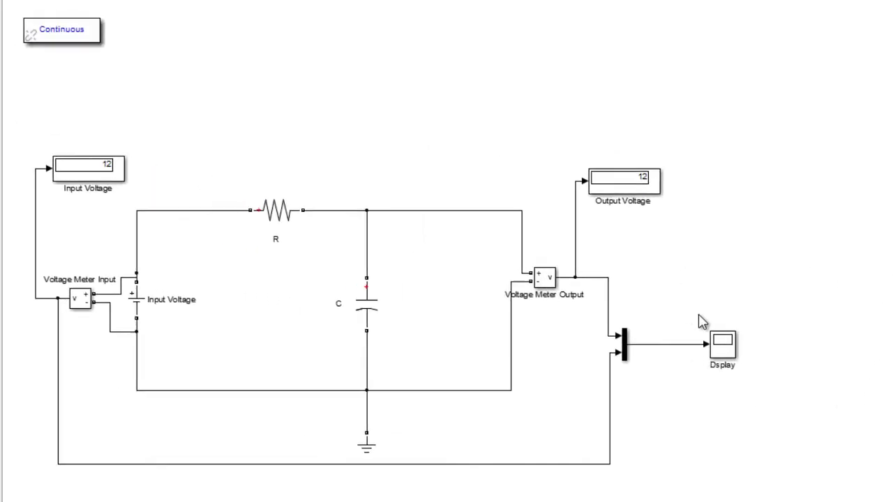
Display the simulated response in the Display scope, autoscale it, and magnify the initial rise near 12 V
click(732, 339)
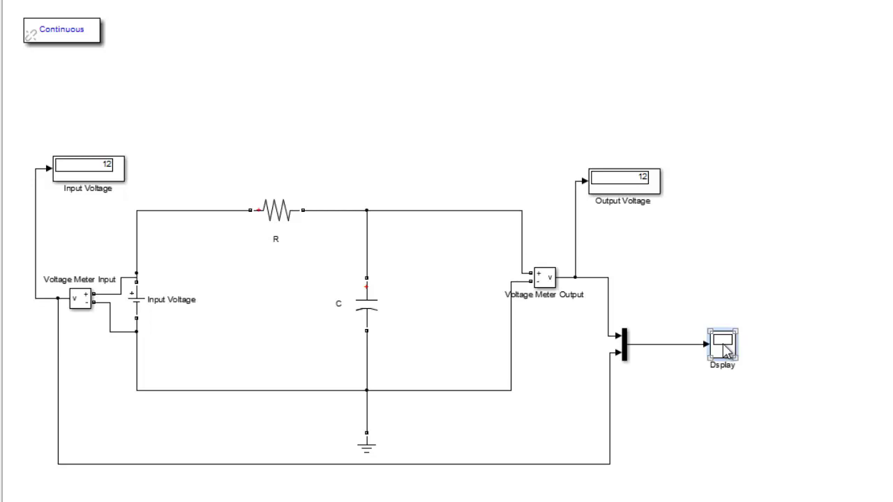
double_click(723, 343)
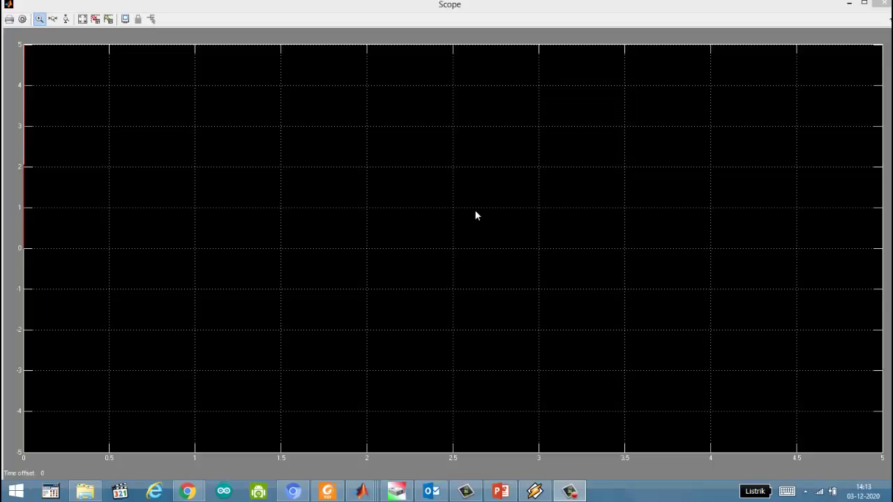
click(82, 20)
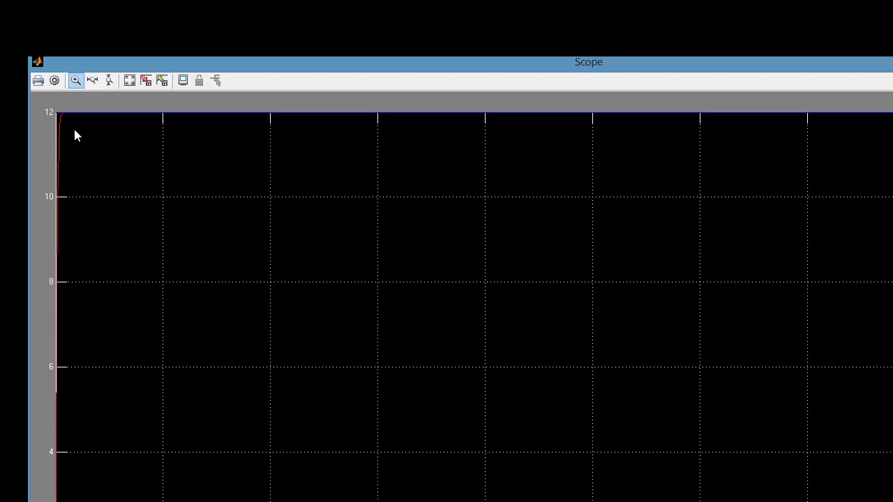
drag(44, 106, 44, 104)
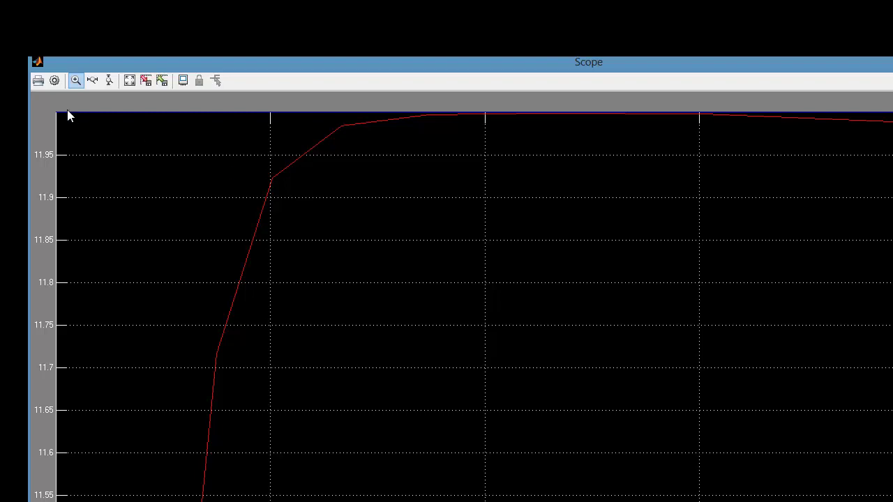
Check the scope's history settings for saving data to the workspace as the array orde1, and accept the parameters
click(56, 80)
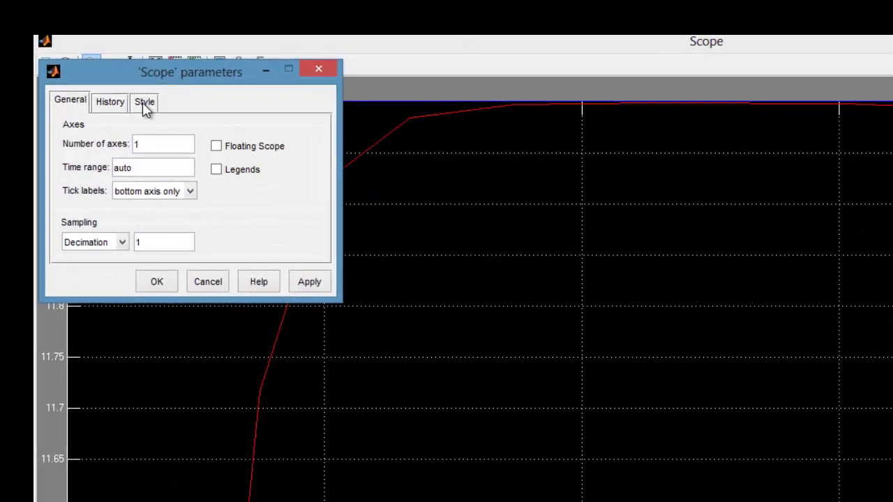
click(144, 103)
click(108, 104)
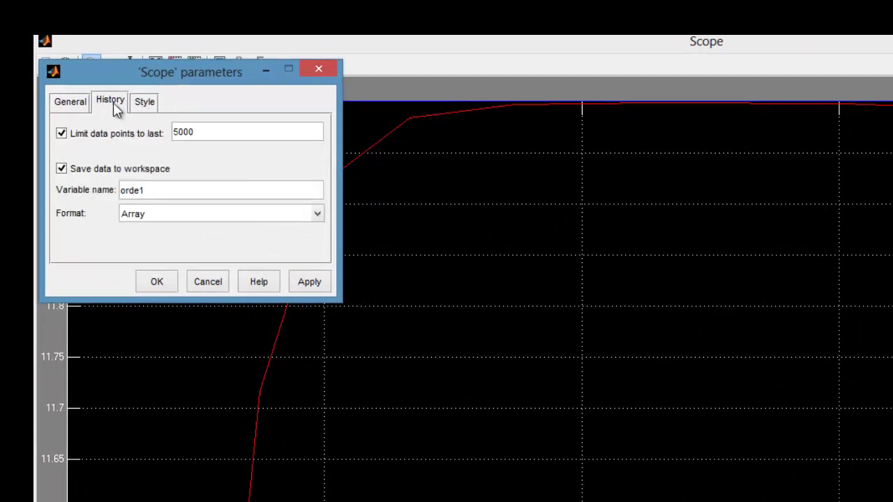
click(217, 193)
click(166, 284)
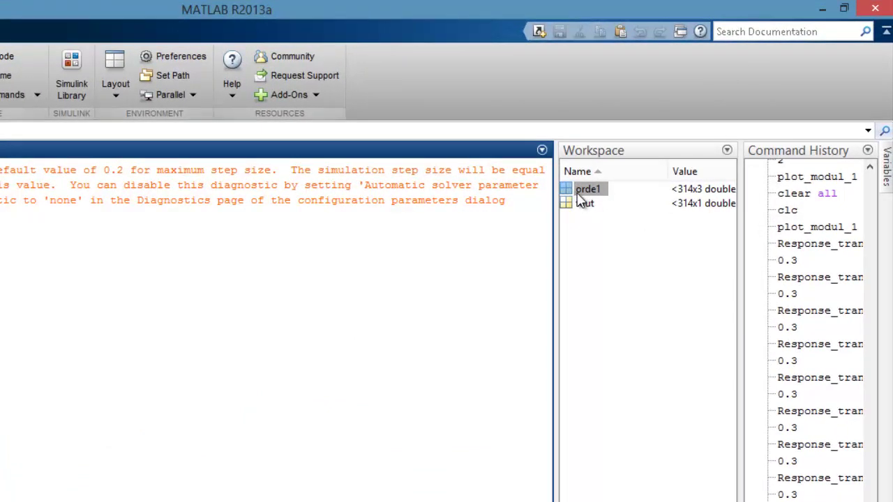
Open the workspace variable orde1 and examine its first, second and third columns
click(626, 296)
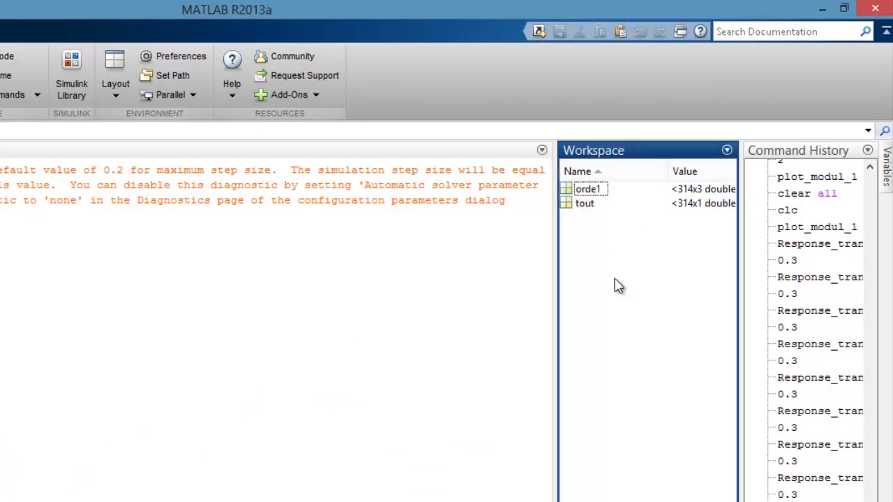
click(580, 196)
double_click(585, 189)
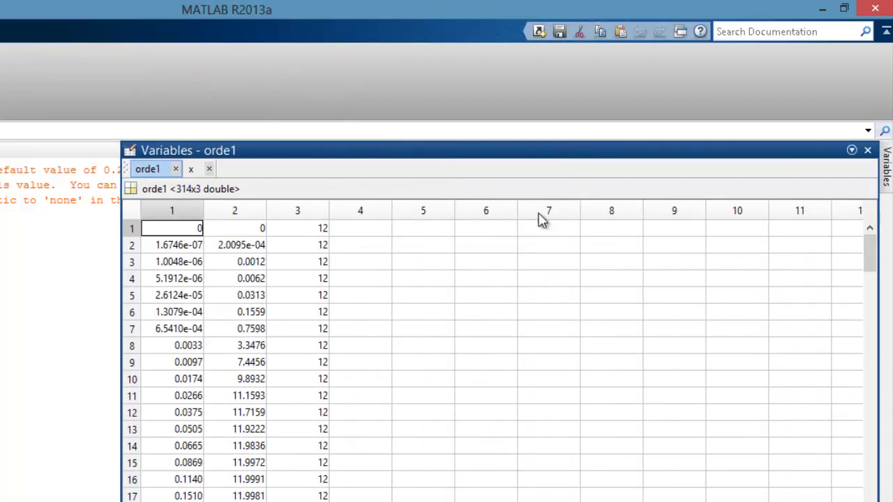
click(171, 211)
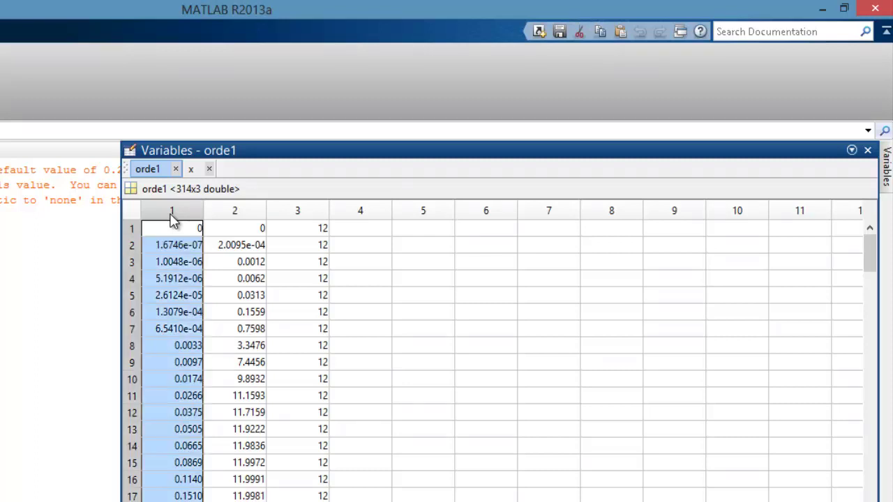
click(241, 213)
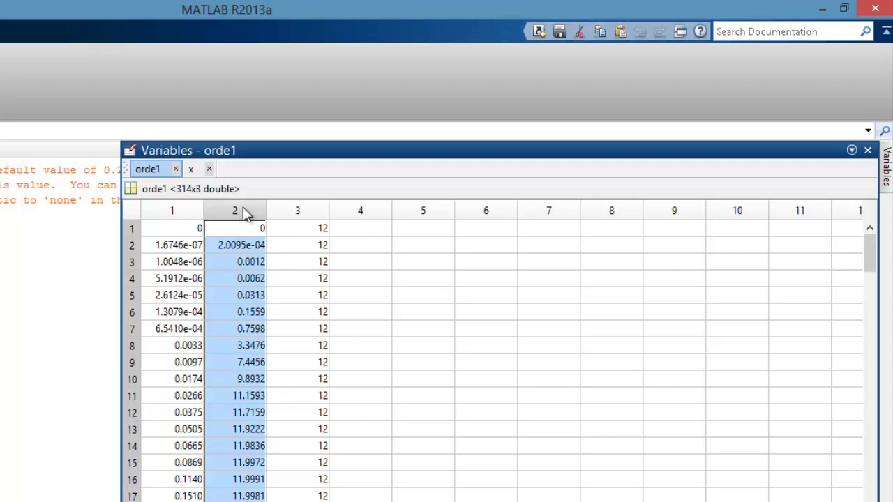
click(309, 213)
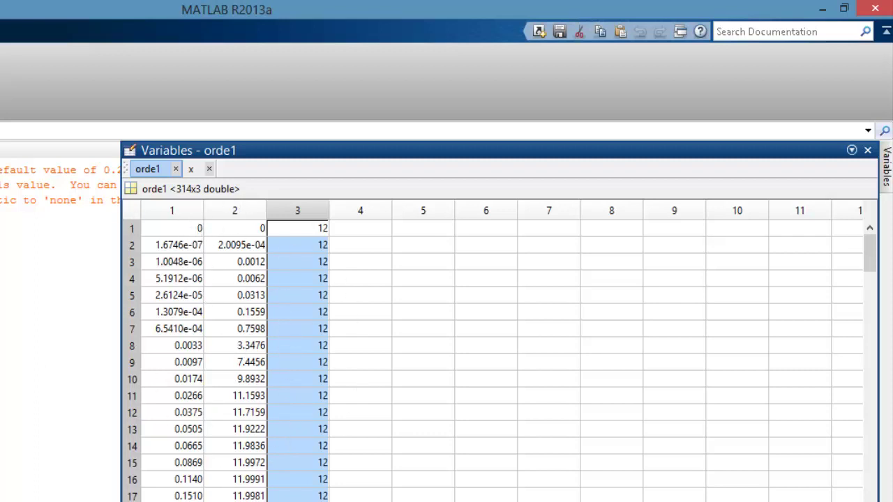
Run the plot_modul_1.m script to plot the first-order response, and maximize the resulting figure
click(44, 349)
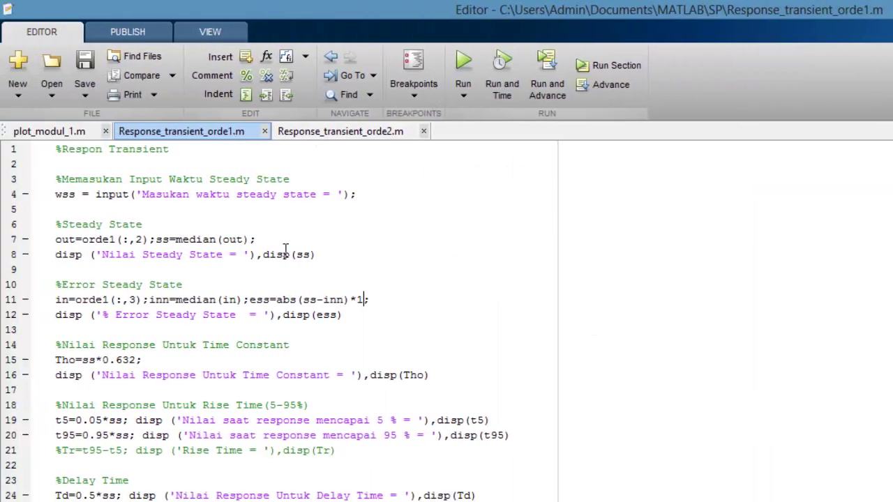
click(73, 131)
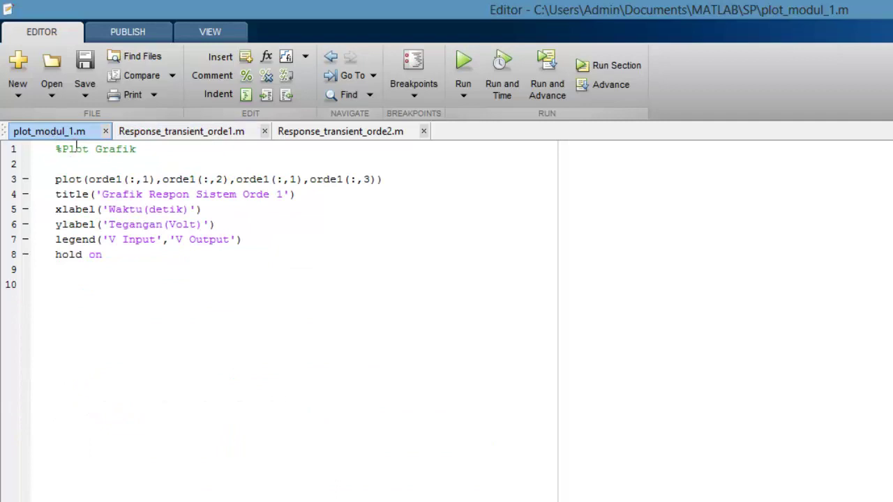
click(470, 63)
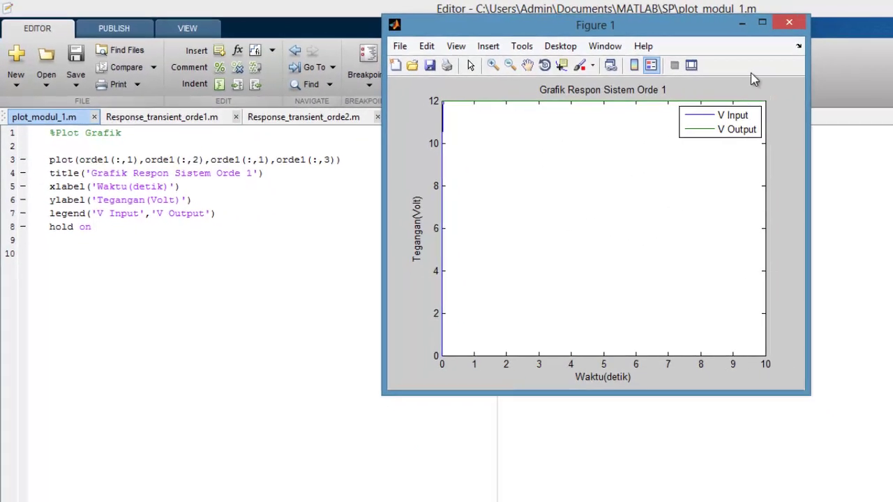
click(762, 22)
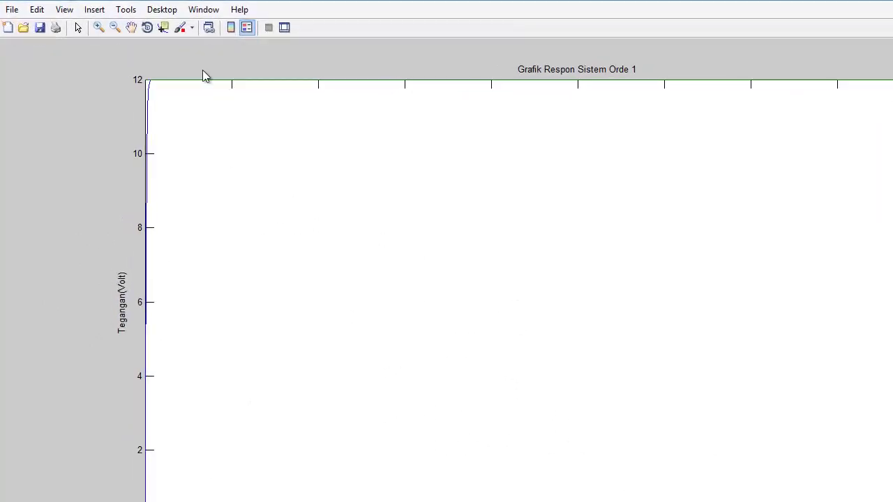
Set the background color of the Grafik Respon Sistem Orde 1 figure to white through its figure properties
click(36, 10)
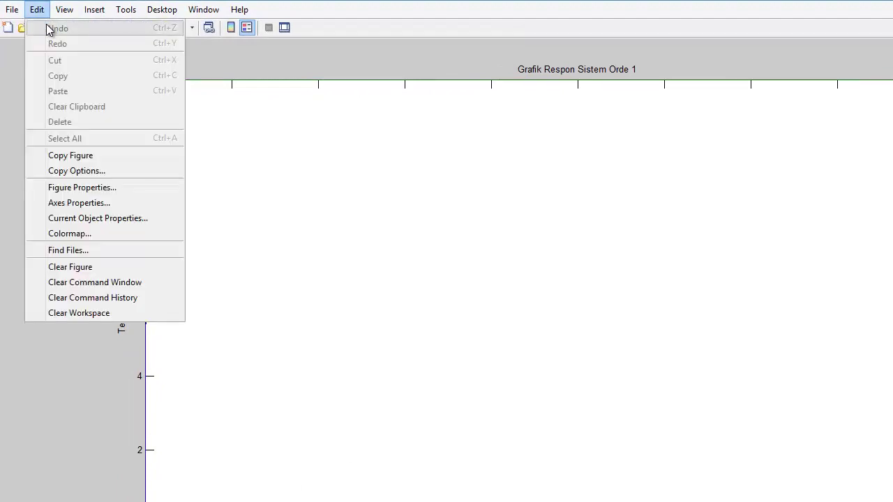
click(99, 190)
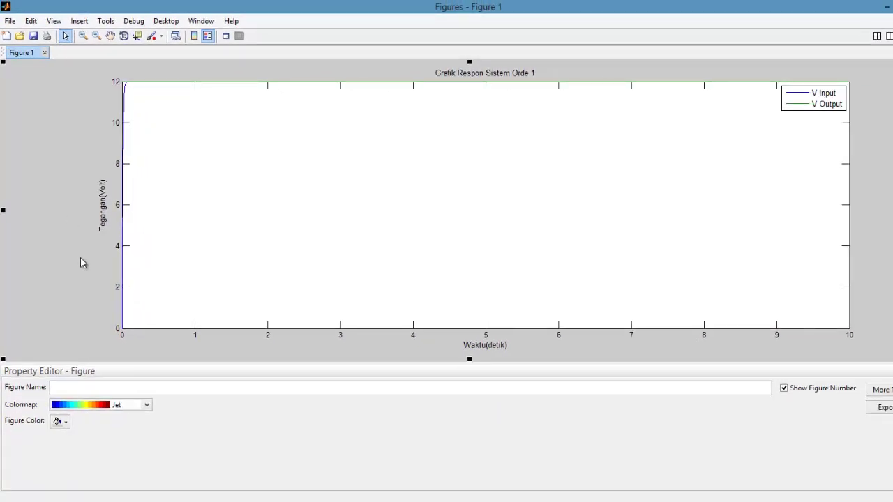
click(64, 421)
click(73, 395)
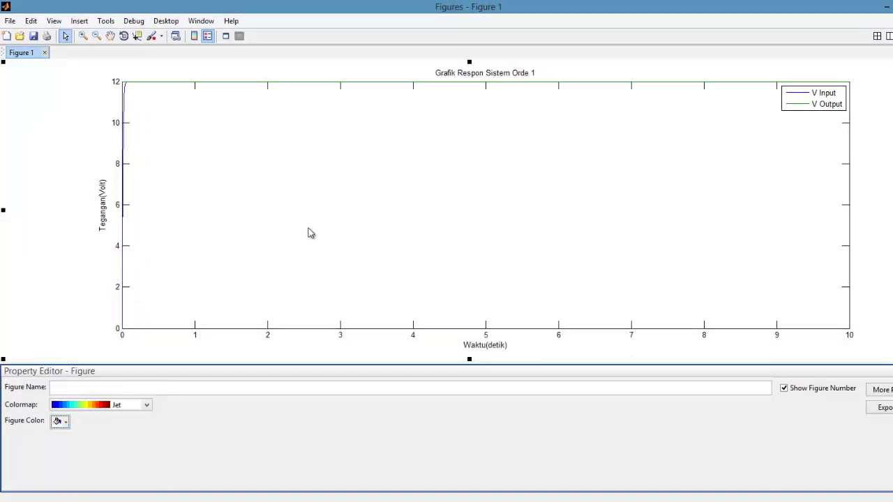
Turn on the X and Y grid lines for the response plot's axes
click(307, 222)
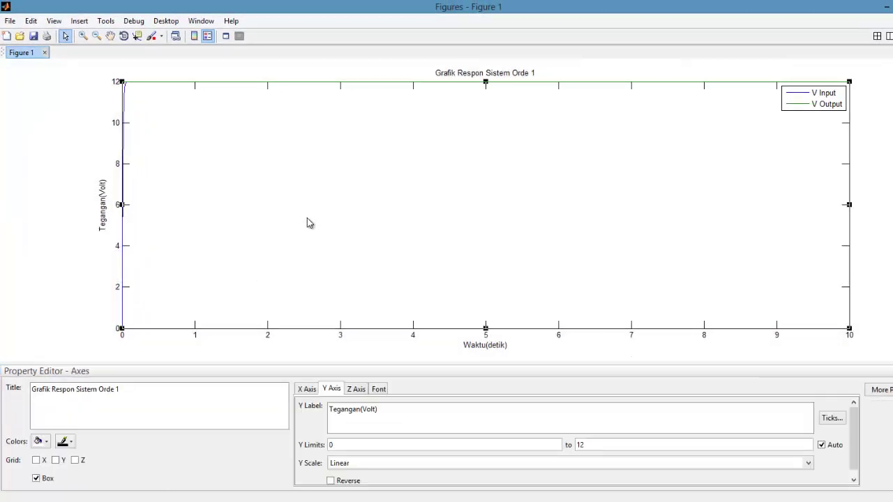
click(36, 460)
click(56, 460)
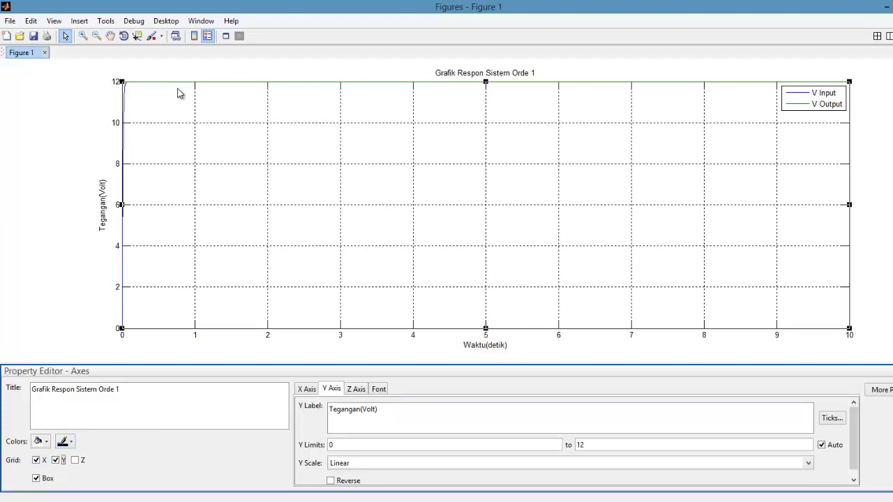
click(72, 100)
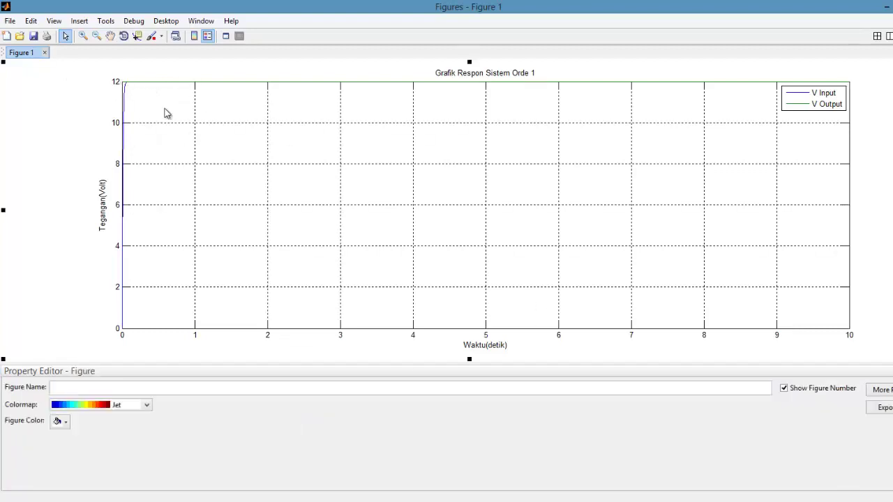
Set the plot's X limits to 0 to 0.5 and its Y limits to 0 to 12.3
click(211, 200)
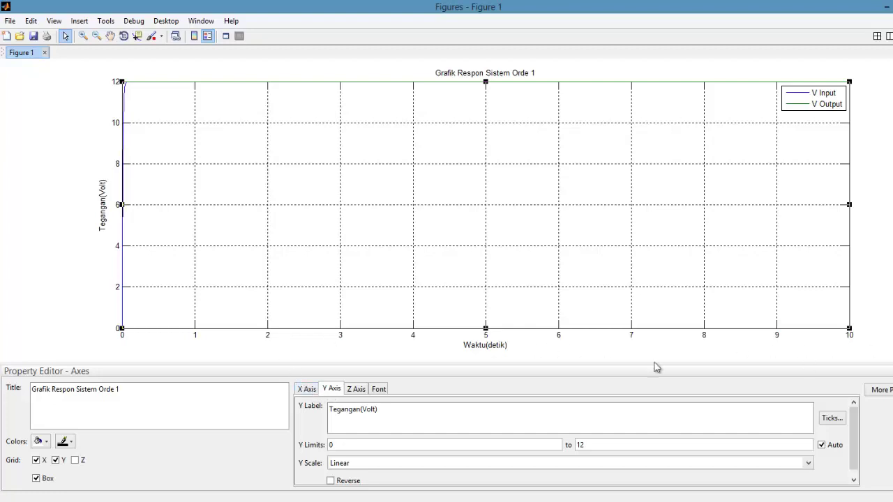
click(308, 389)
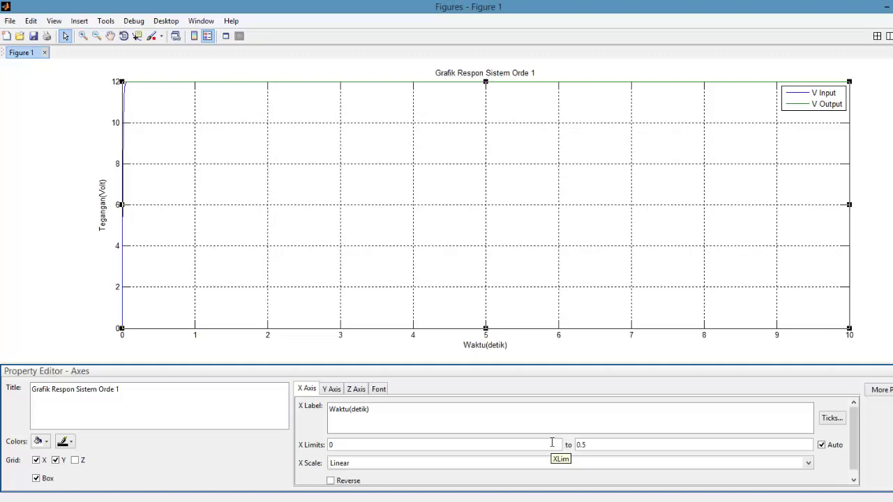
key(Return)
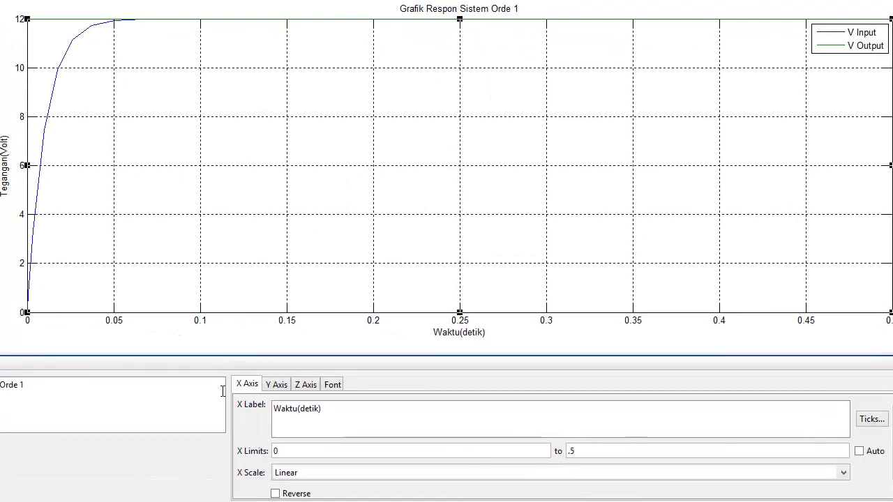
click(276, 384)
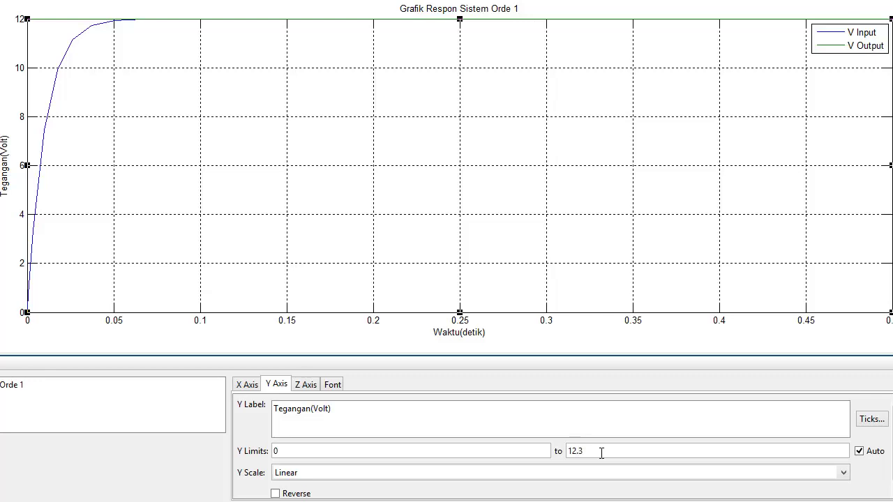
key(Return)
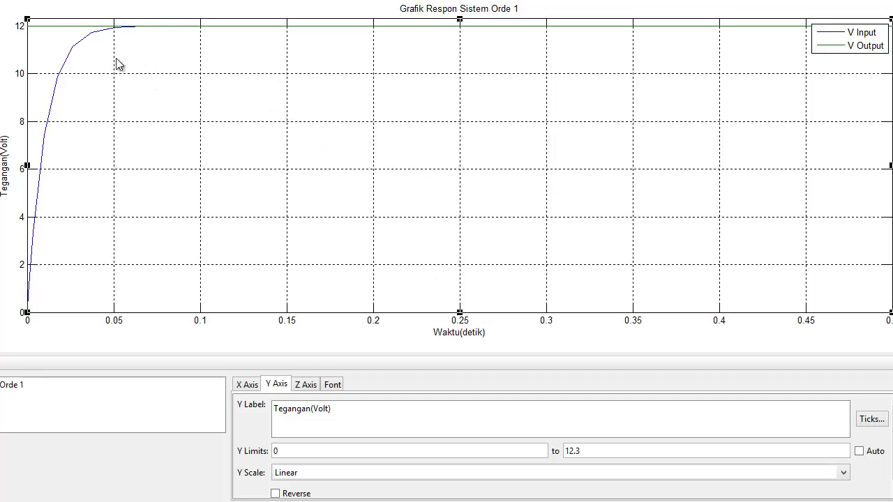
Place a data tip on the blue response curve just before it levels off at 12 V
click(12, 51)
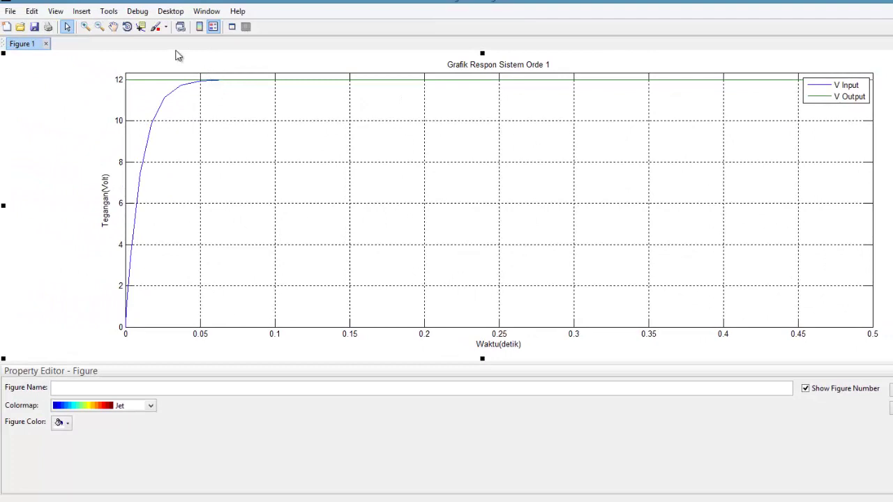
click(164, 43)
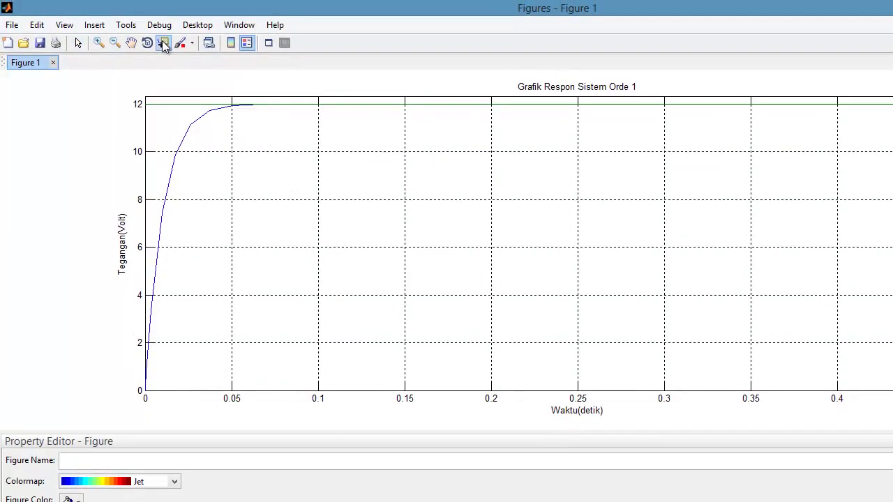
click(206, 113)
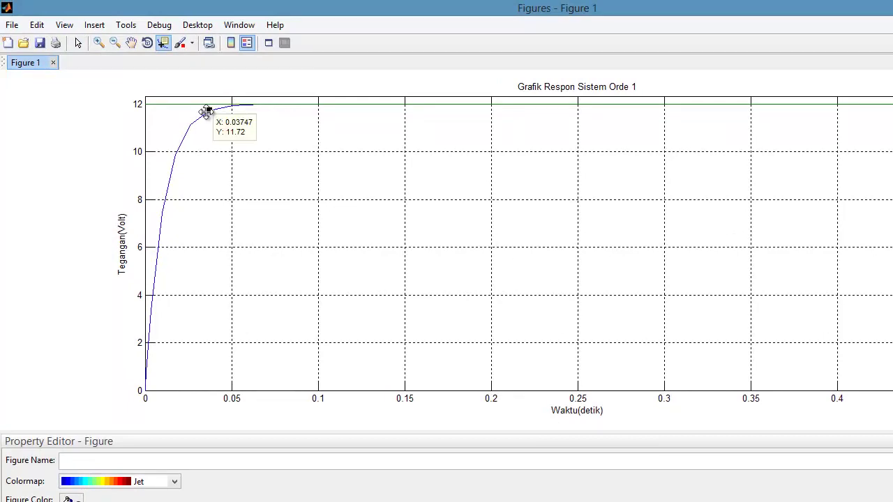
Set the data tip's selection style to Mouse Position and move the tip along the response curve to the steady-state region
right_click(241, 126)
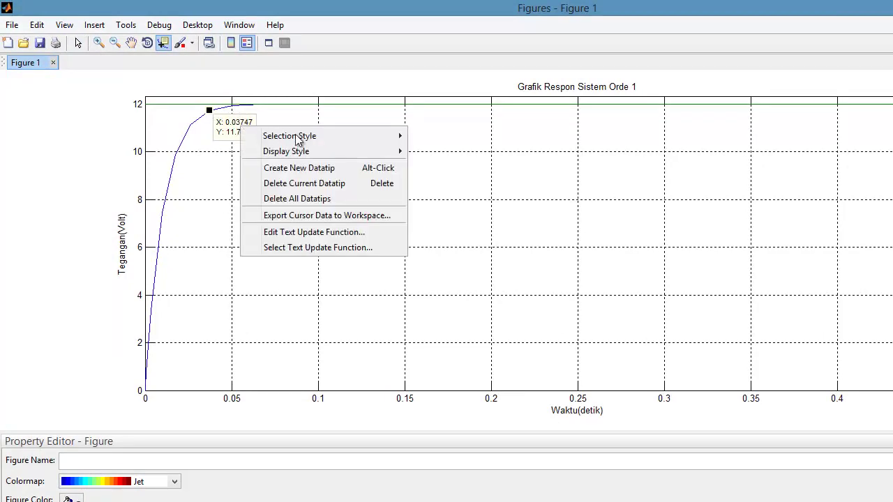
mouse_move(324, 138)
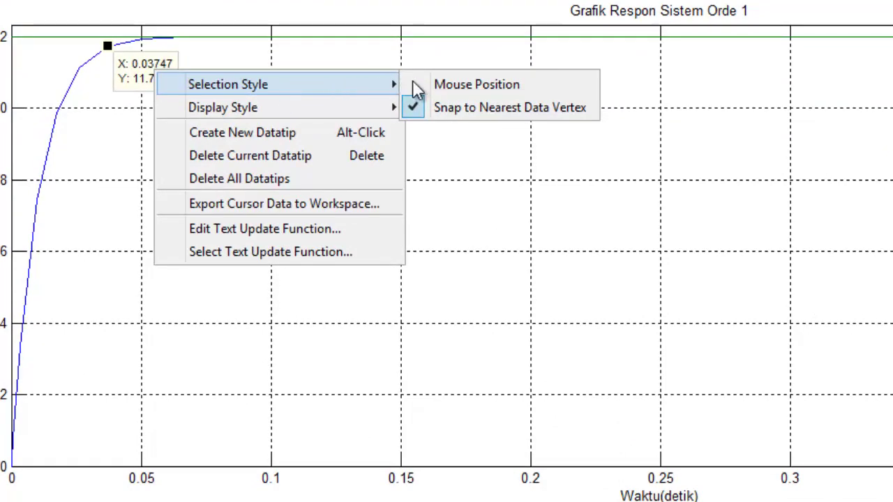
click(449, 85)
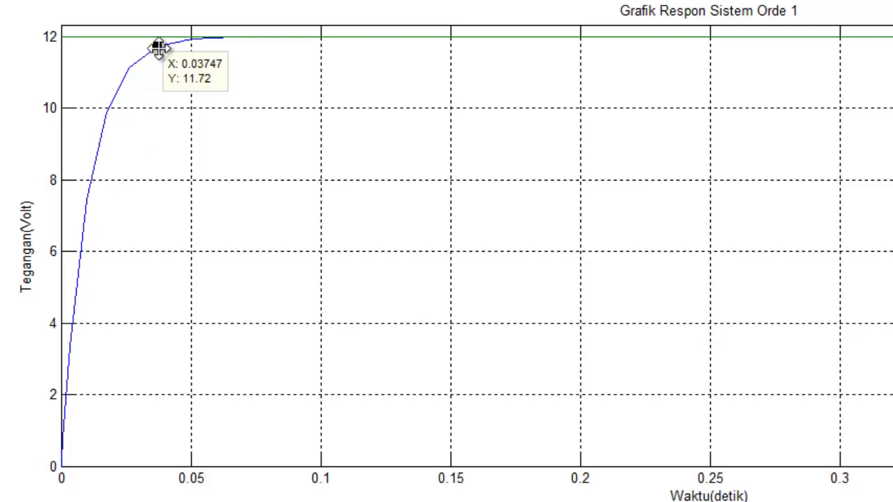
drag(158, 47, 279, 43)
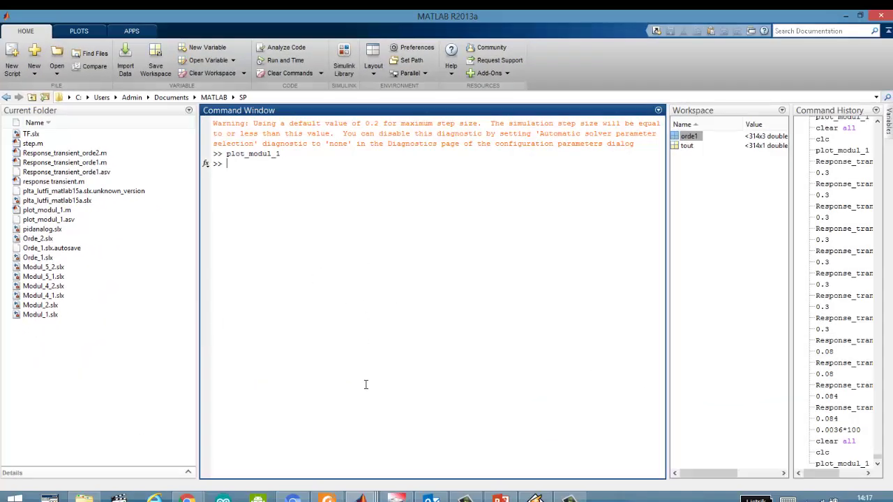
mouse_move(361, 498)
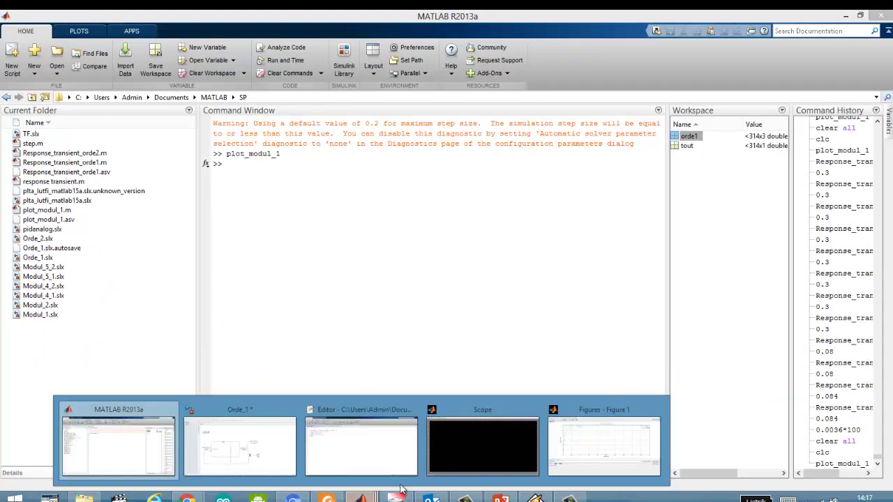
Run the Response_transient_orde1.m script with a steady-state time of 0.084 and review its steady-state value and error results
click(334, 451)
click(161, 112)
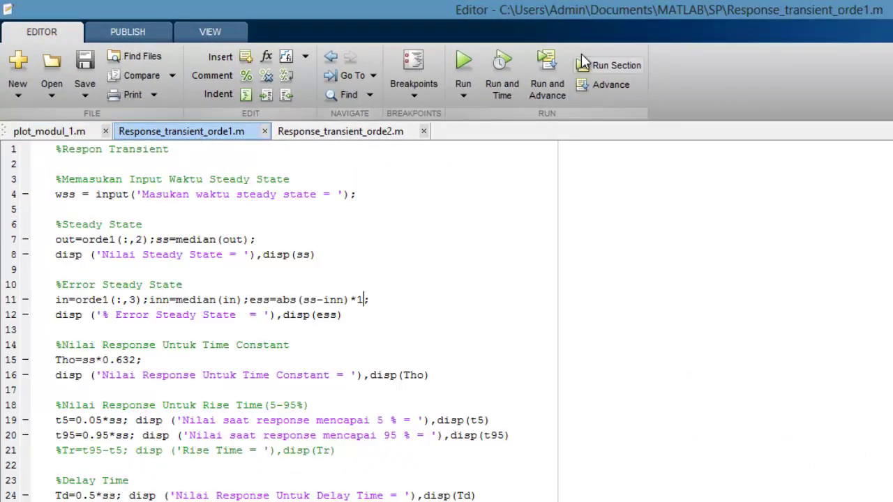
click(464, 57)
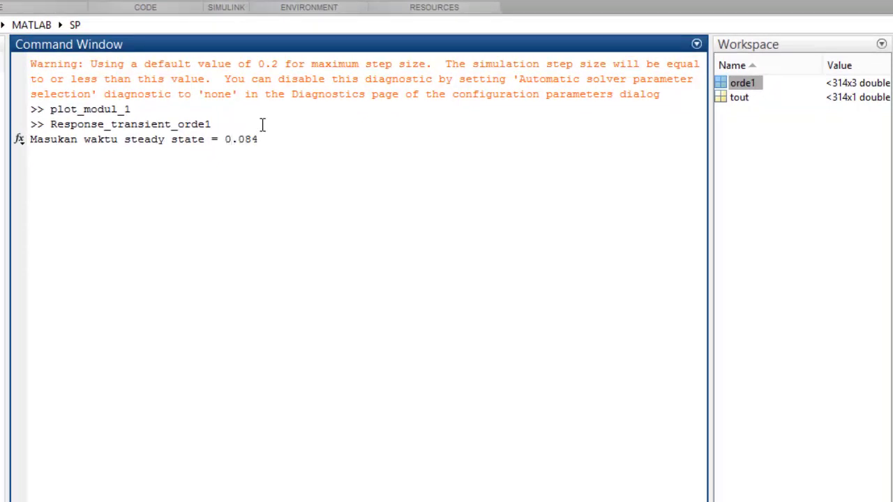
key(Return)
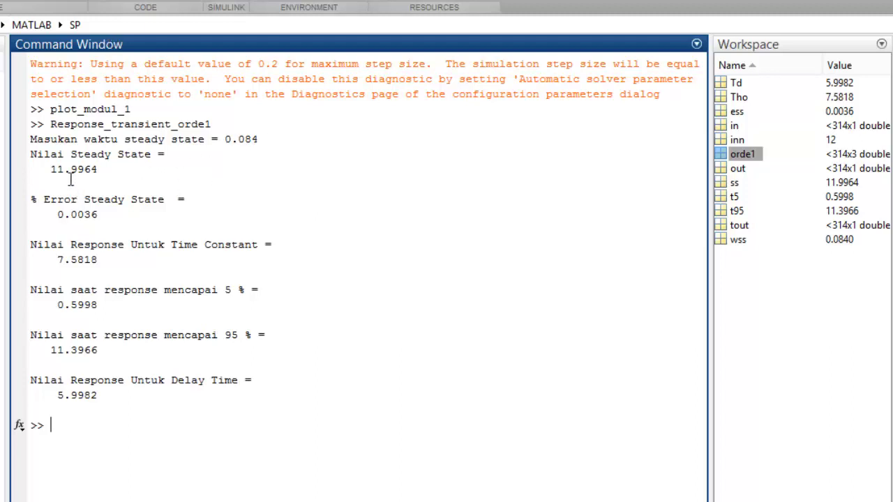
mouse_move(104, 174)
mouse_down()
mouse_move(48, 160)
mouse_move(112, 180)
mouse_up()
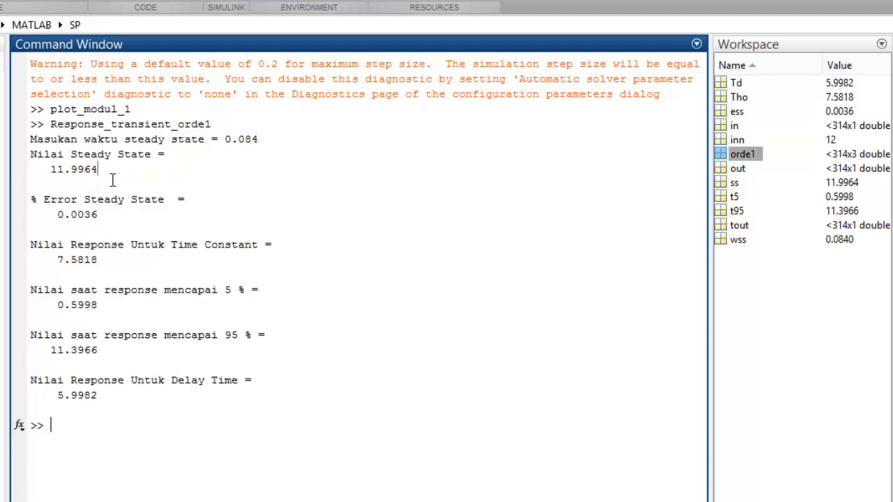
click(123, 220)
Move the data tip along the response curve to the time constant response value, at about 7.58 V
mouse_move(357, 499)
drag(100, 260, 58, 265)
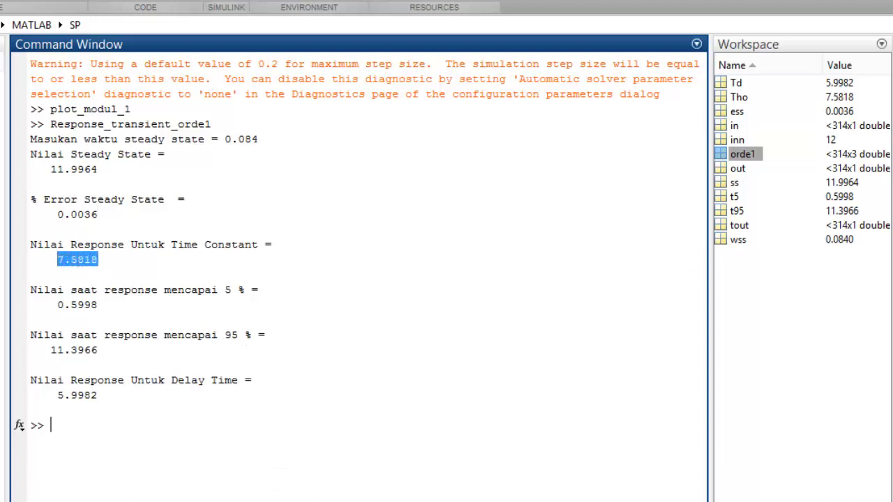
click(768, 485)
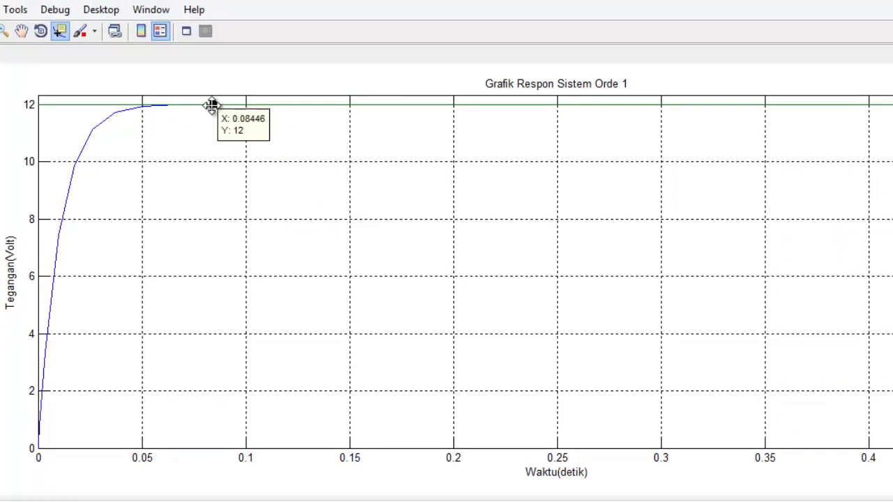
mouse_move(213, 105)
mouse_down()
mouse_move(160, 105)
mouse_move(100, 135)
mouse_move(82, 163)
mouse_move(68, 240)
mouse_up()
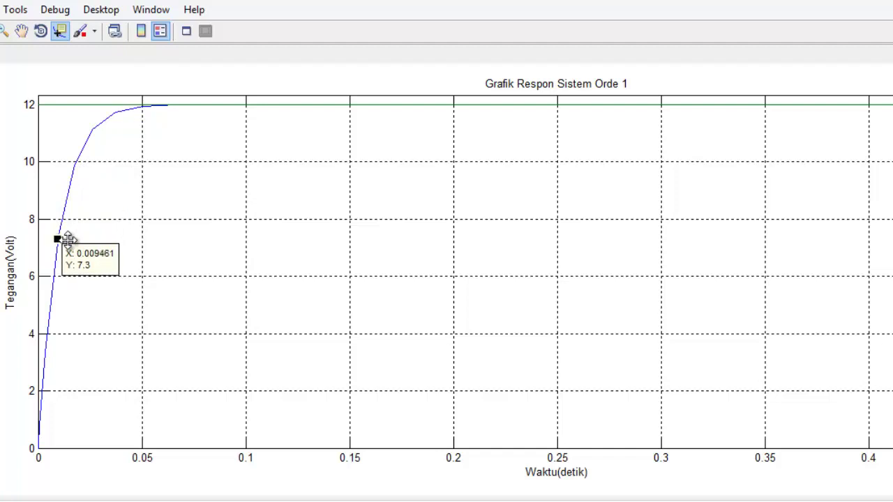
drag(68, 241, 69, 231)
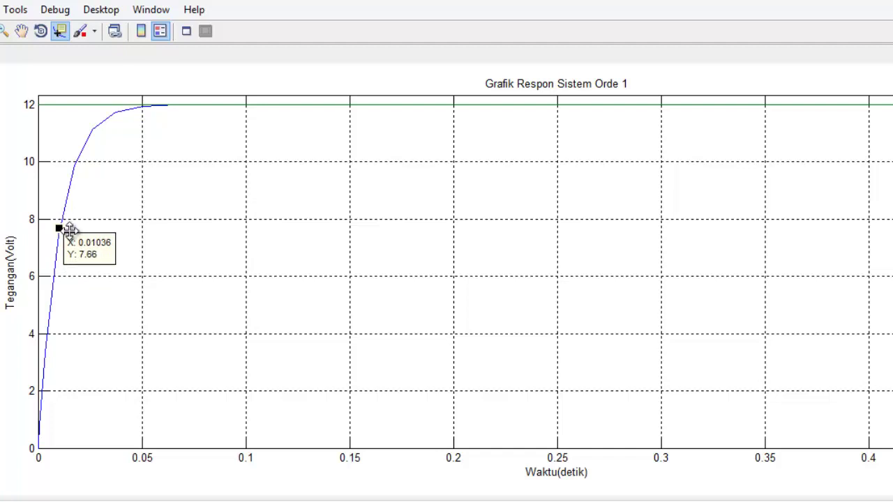
drag(70, 230, 71, 234)
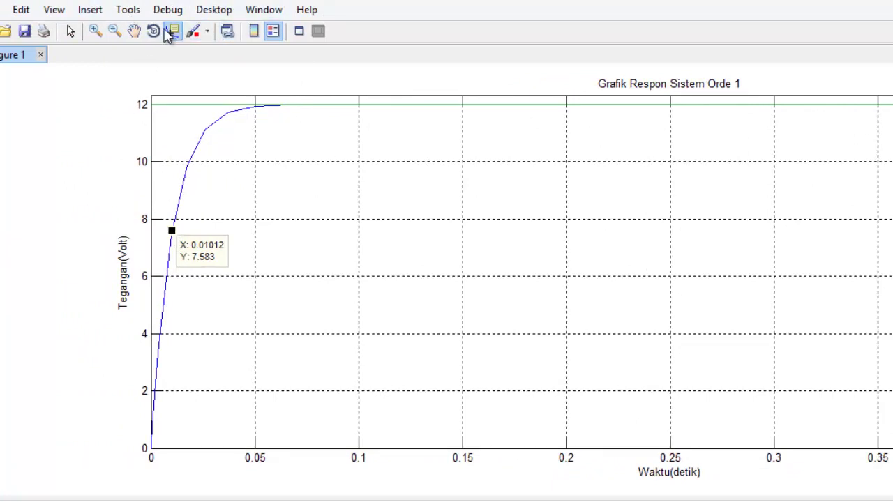
Try to mark the time constant level with a double arrow between the Y axis and the data tip, and remove the arrow
click(93, 11)
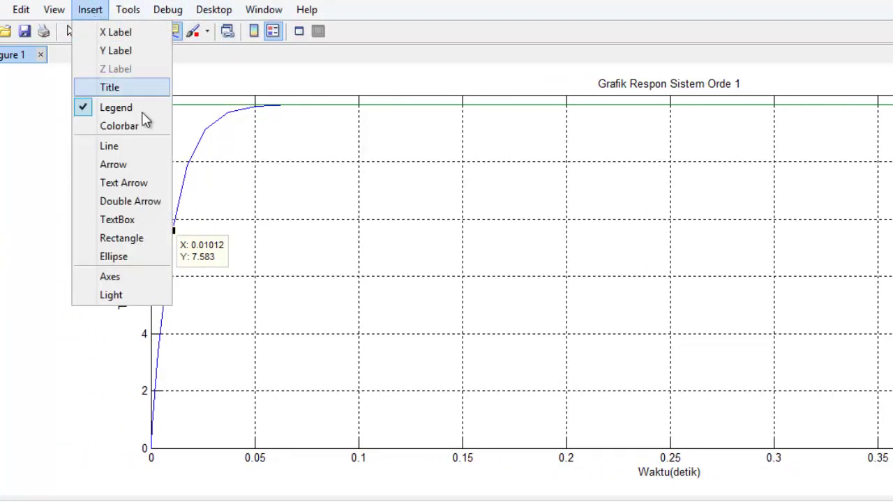
click(136, 145)
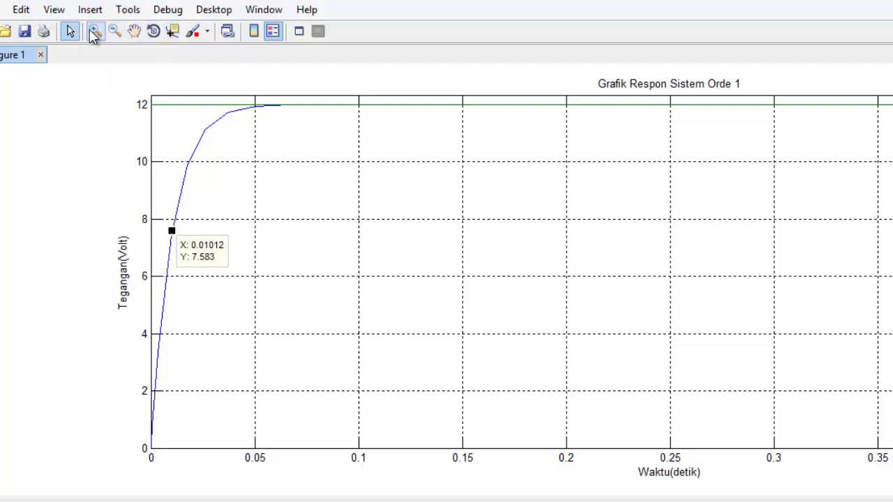
click(90, 10)
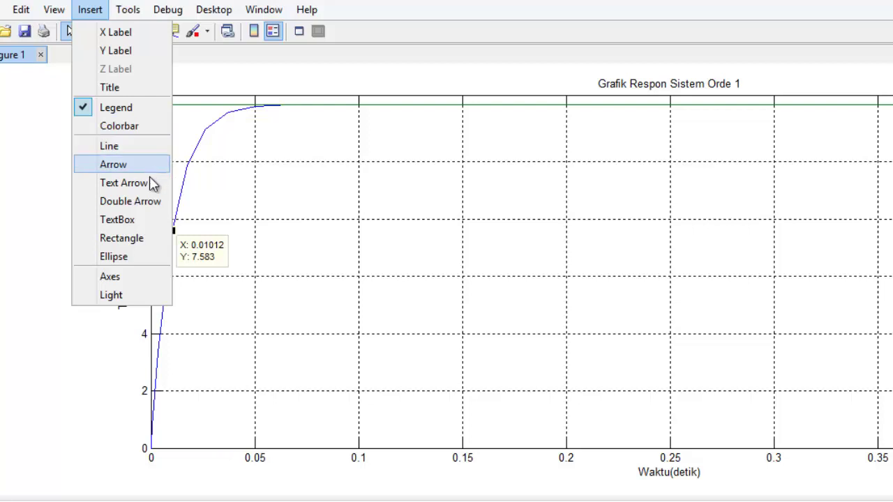
click(150, 201)
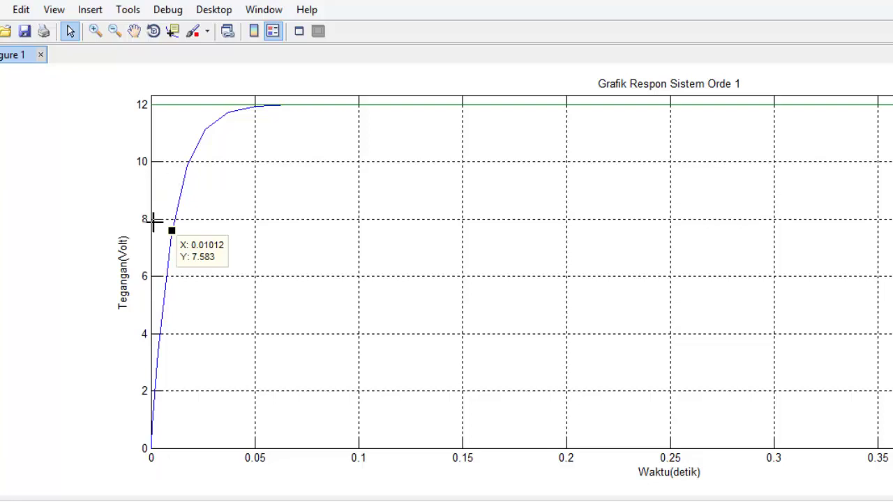
drag(152, 230, 174, 230)
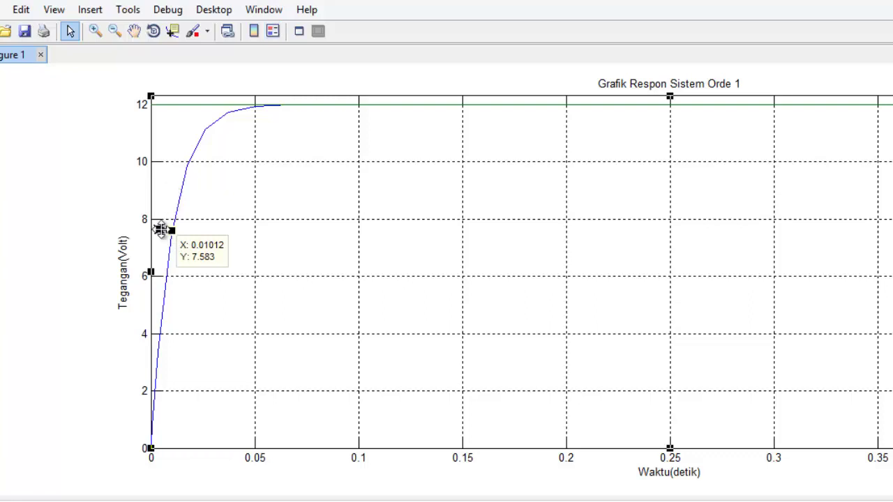
click(165, 222)
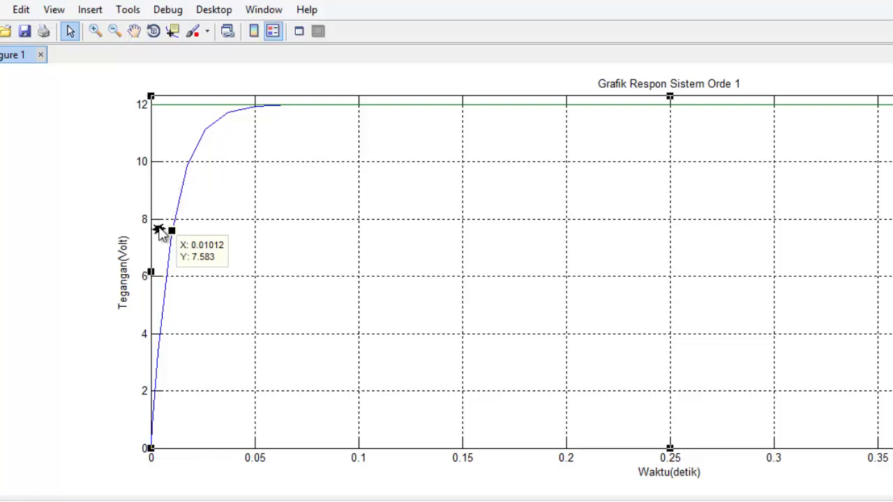
click(159, 228)
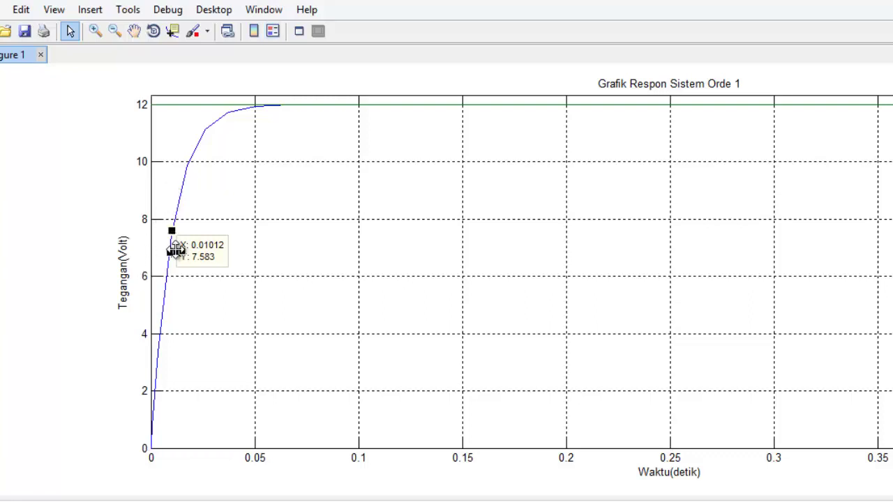
click(174, 229)
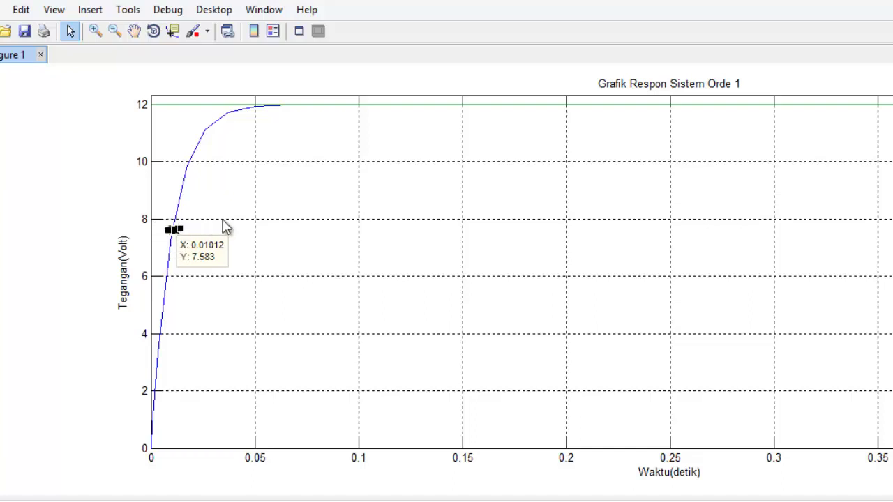
click(297, 236)
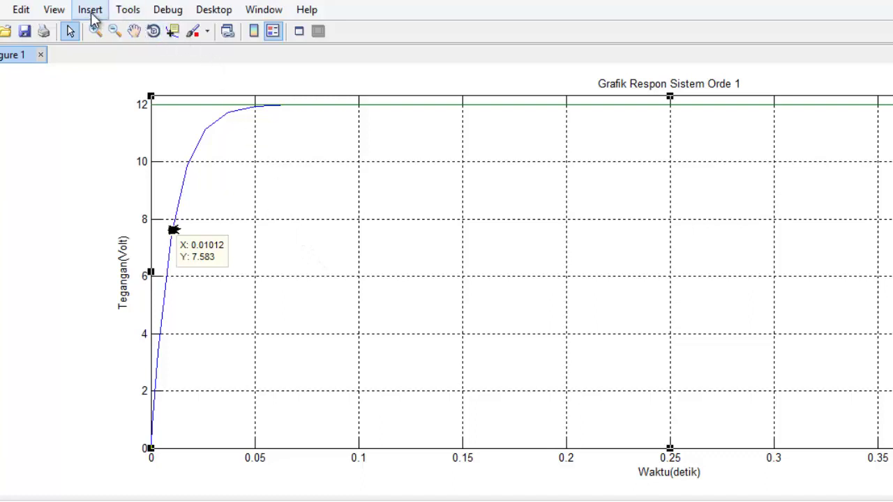
click(173, 231)
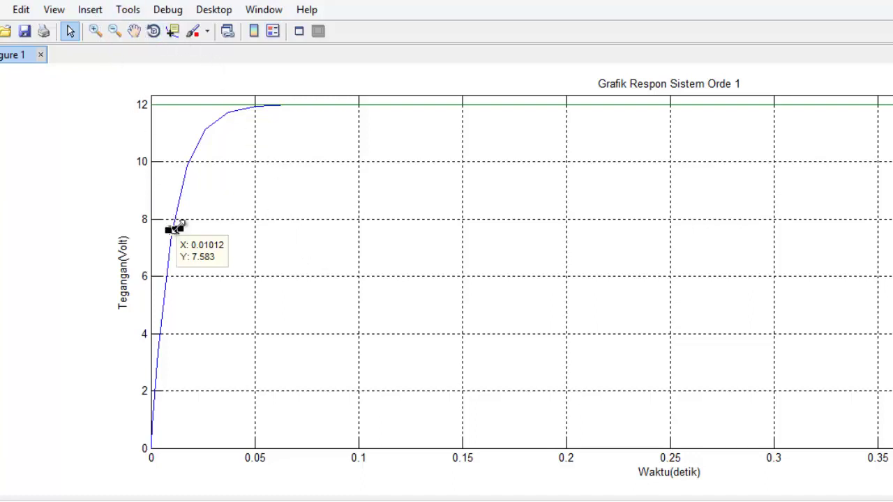
click(273, 169)
Draw a horizontal line from the data tip to the Y axis at the time constant level and colour it red
click(90, 10)
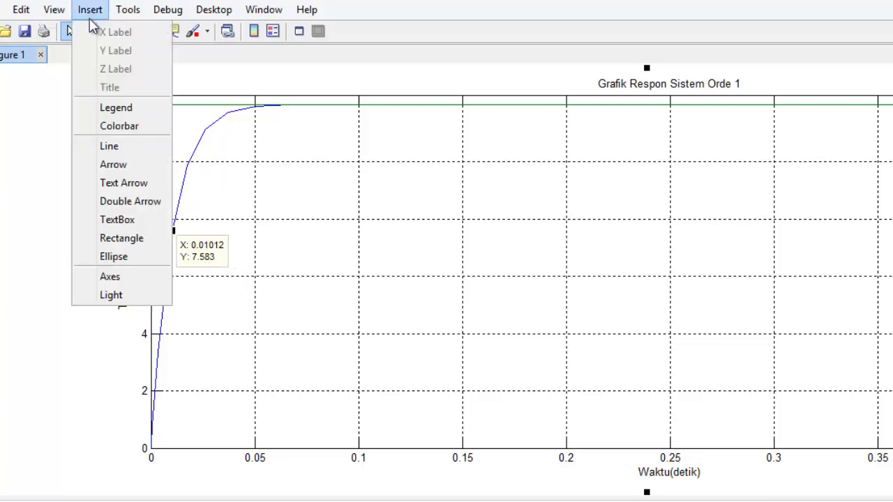
click(140, 148)
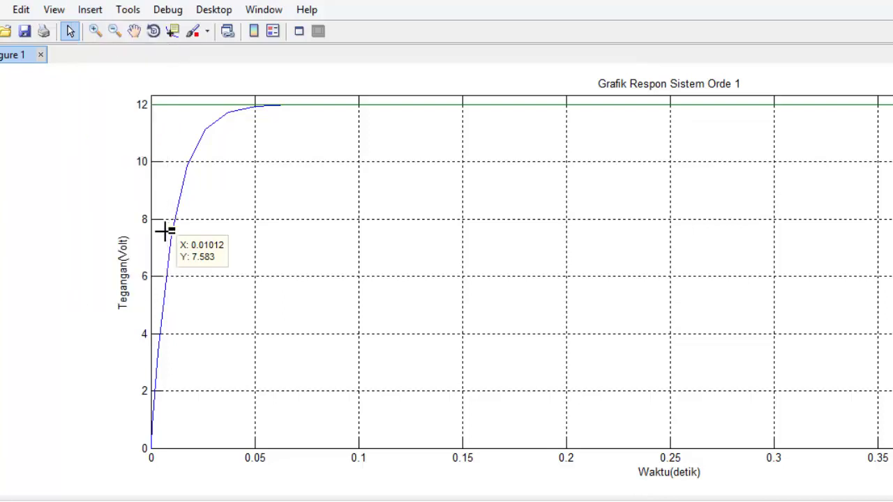
drag(162, 227, 150, 229)
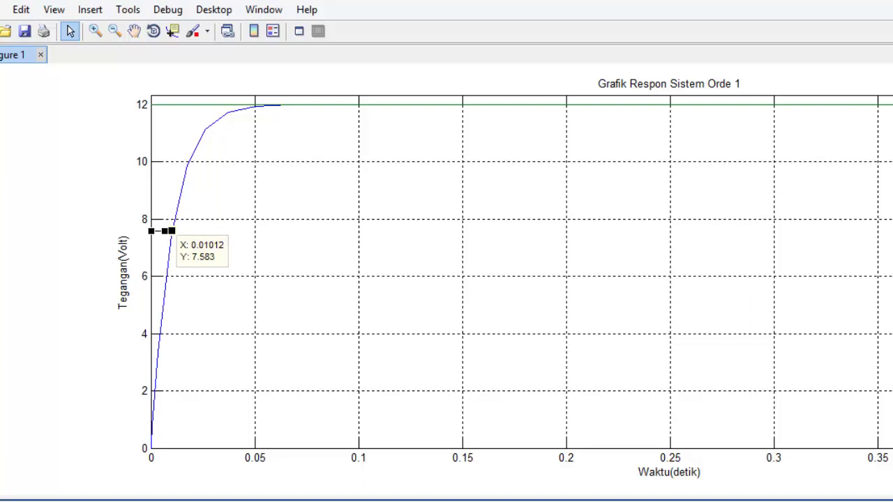
click(241, 334)
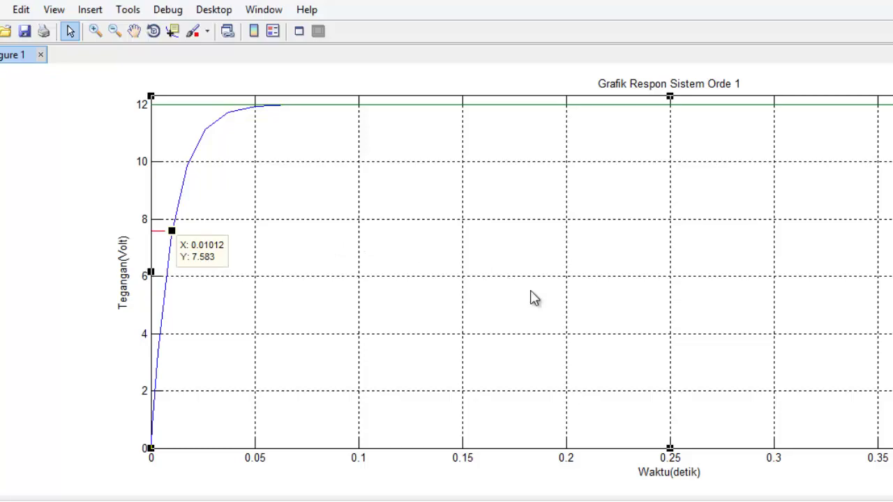
In row 1 of the Modul 1 table in PowerPoint, enter 0.01 as the time constant and 0,3 as the steady-state error
double_click(591, 390)
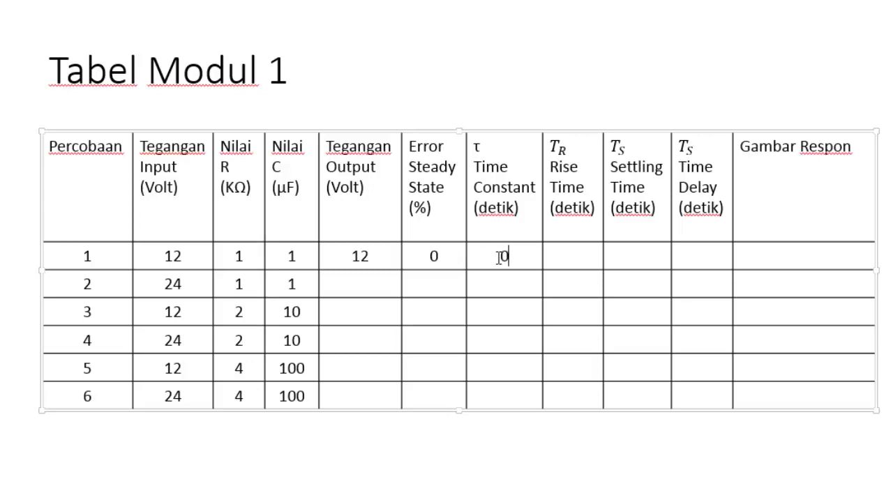
text(.01)
click(442, 257)
text(,)
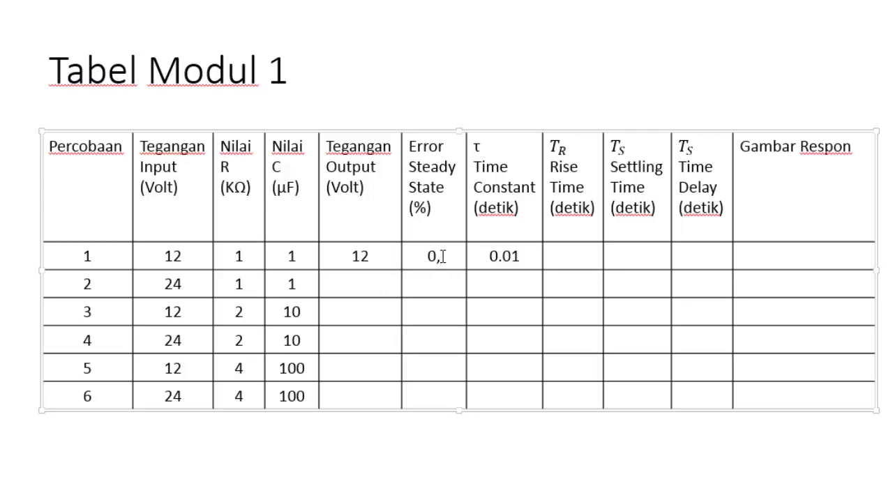
text(3)
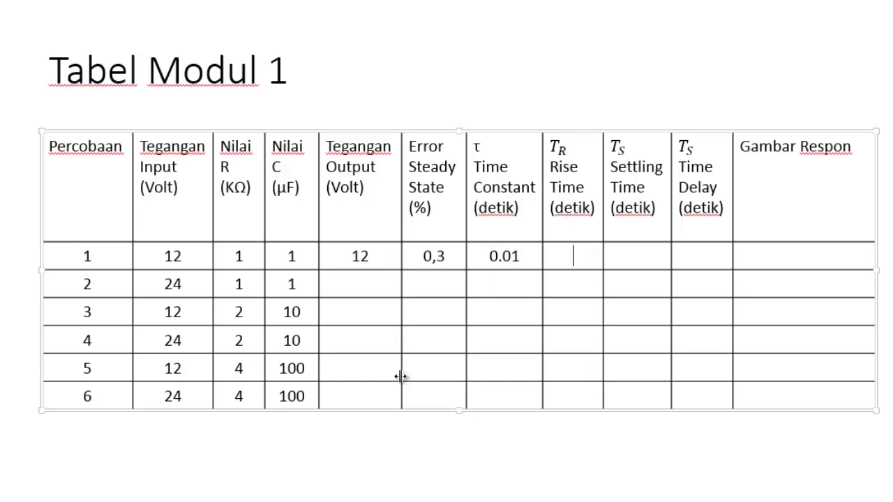
Switch to MATLAB, check the 5% and 95% response values, and move the data tip to the curve's 5% point at about 0.57 V
mouse_move(328, 501)
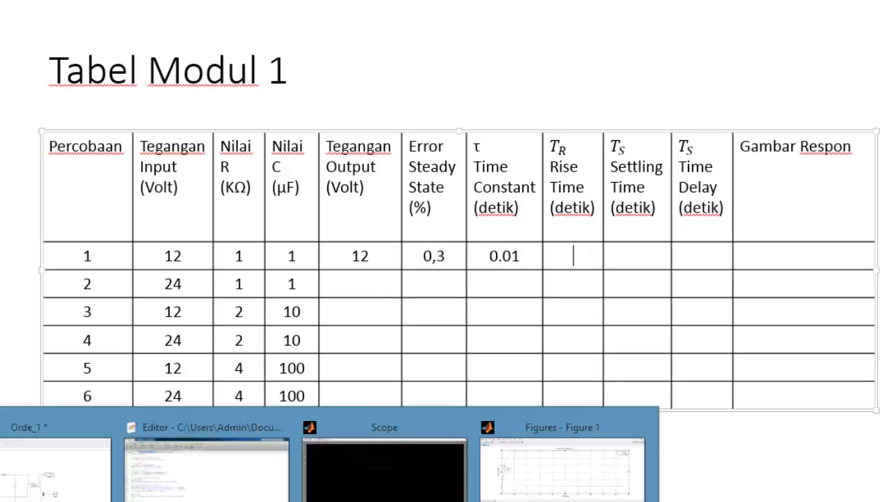
click(28, 467)
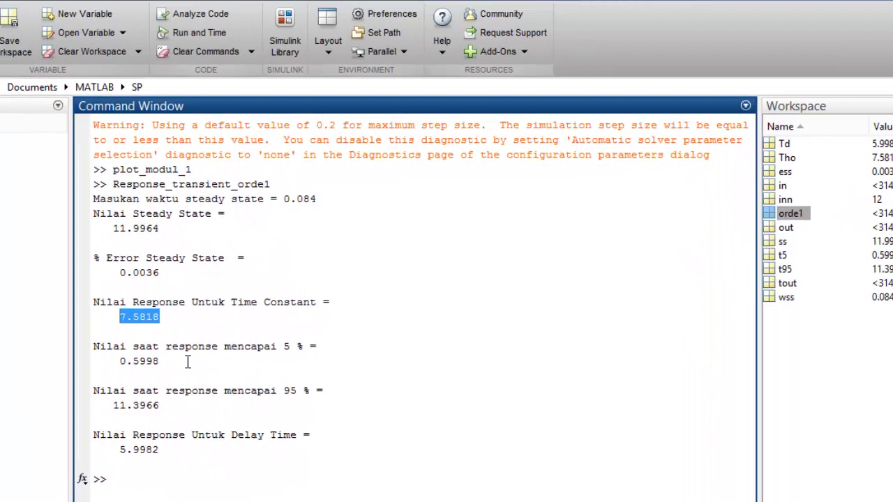
click(187, 361)
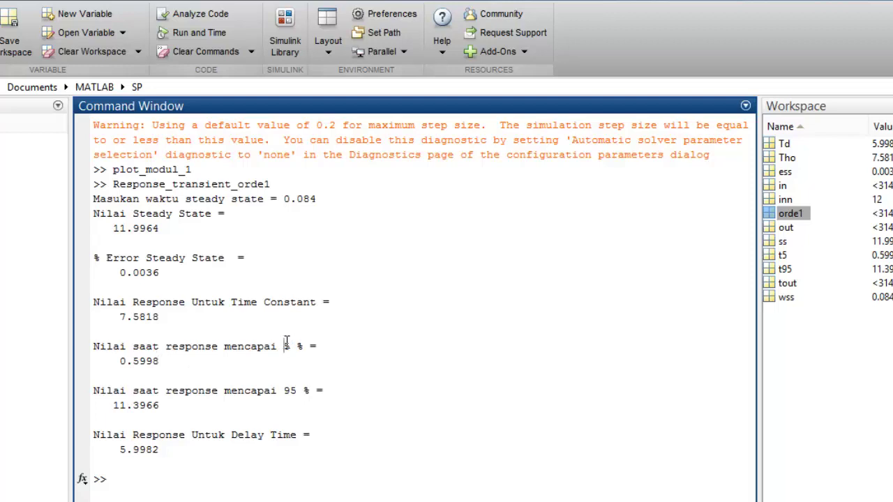
drag(285, 346, 297, 347)
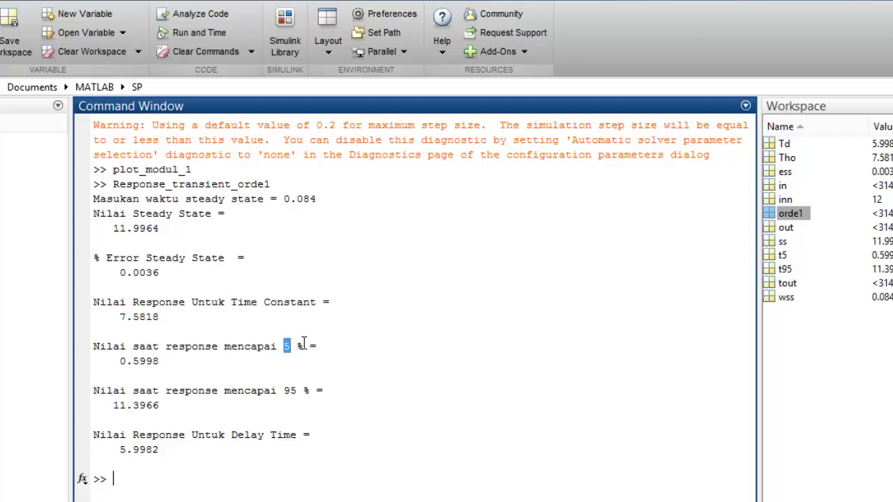
click(311, 392)
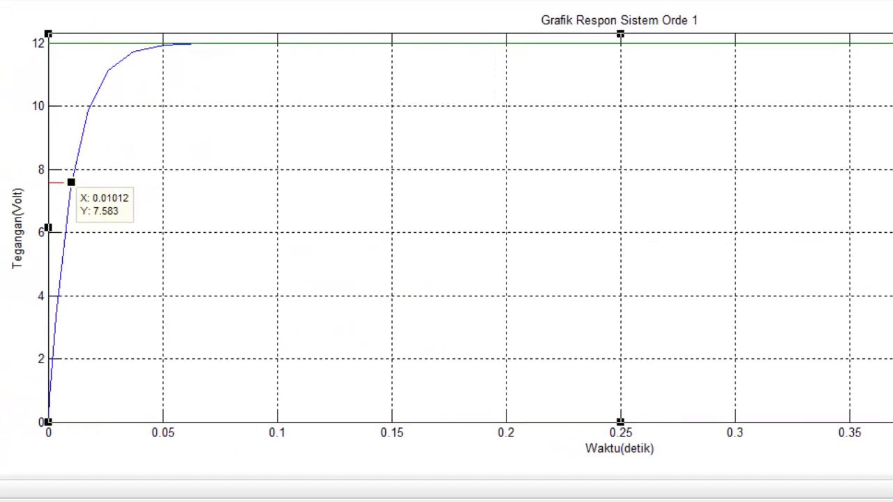
click(100, 26)
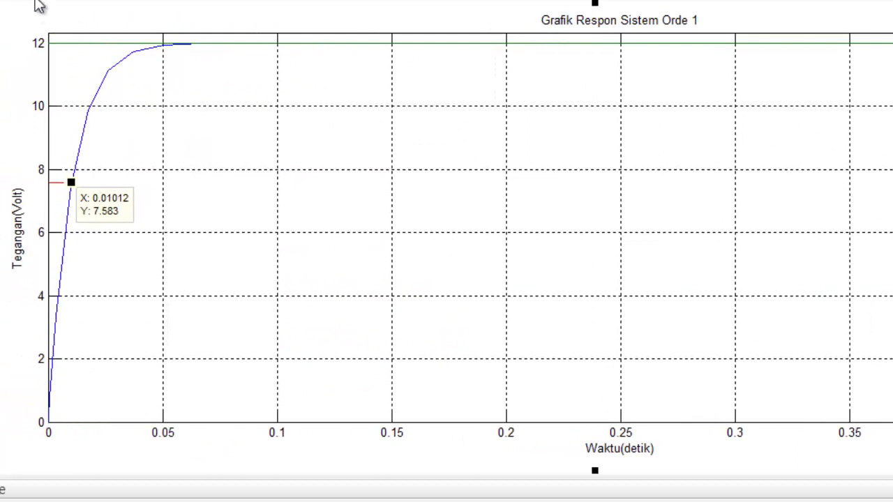
click(95, 203)
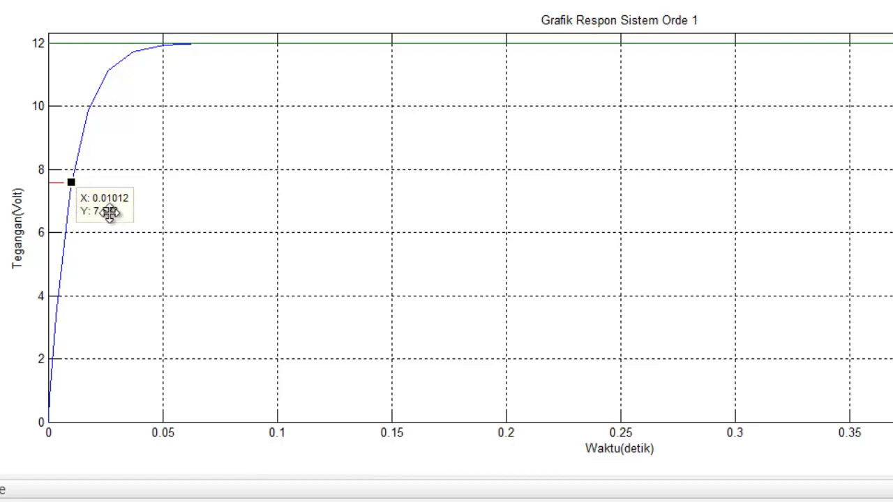
drag(73, 224, 66, 405)
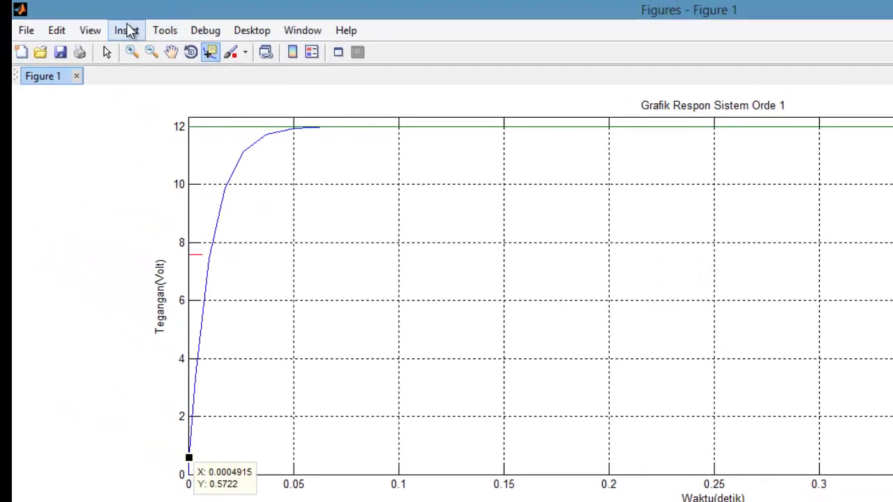
Draw an arrow from the curve's 5% point on the Y axis and adjust its head so the arrow runs horizontally
click(128, 31)
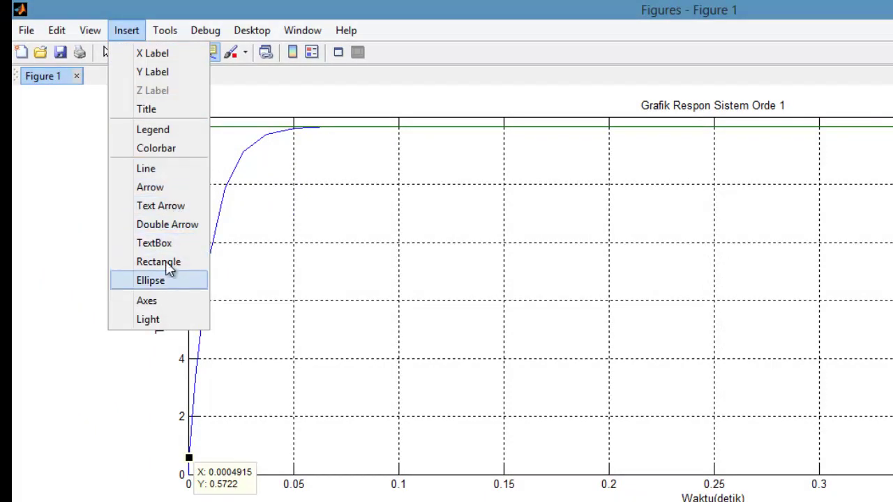
click(165, 192)
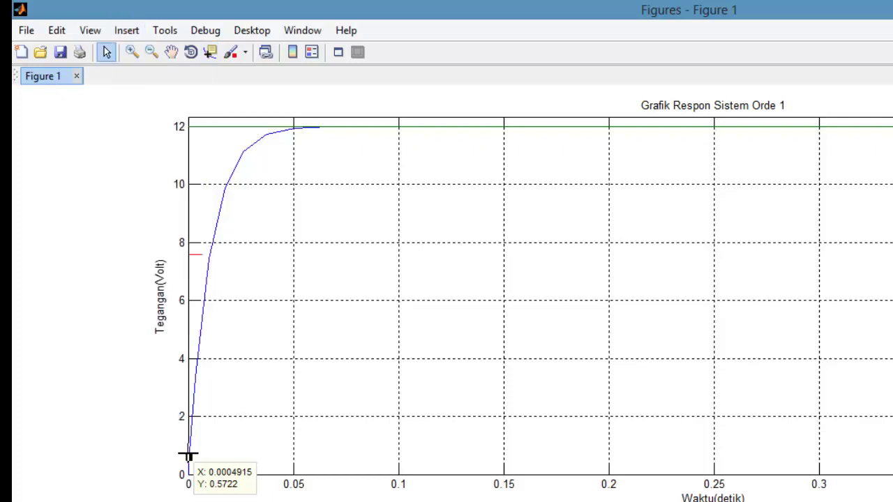
drag(187, 459, 263, 434)
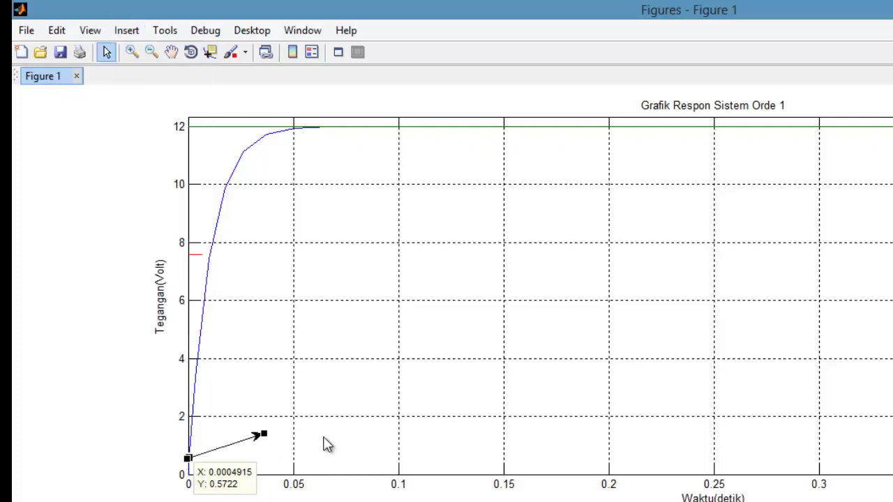
click(309, 401)
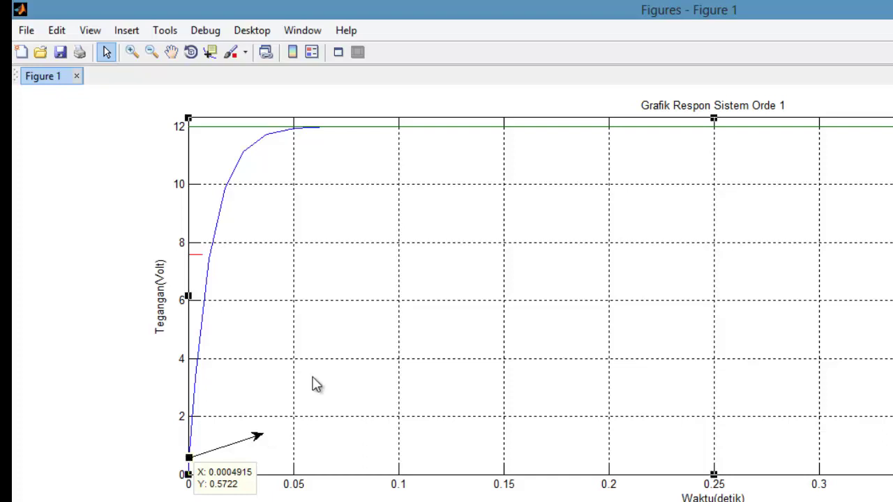
click(261, 435)
drag(262, 433, 220, 456)
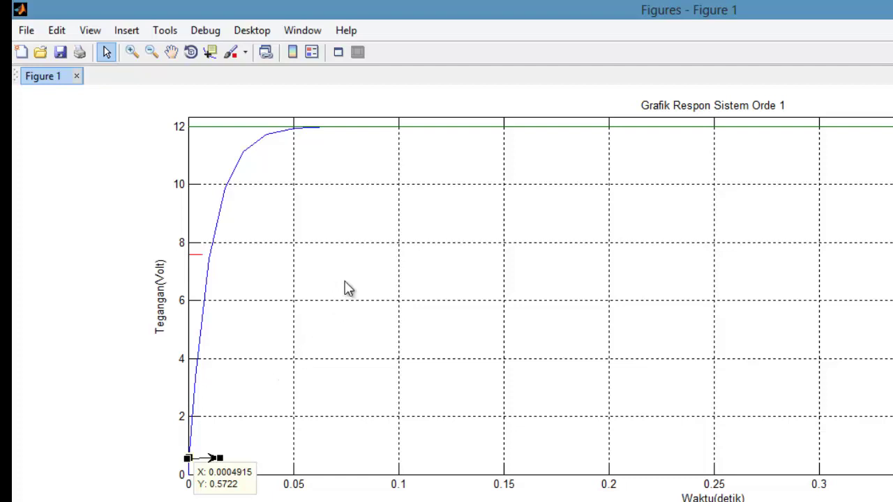
Move the data tip to the curve's 95% point at about 11.39 V and lengthen the arrow at the 5% level
click(210, 53)
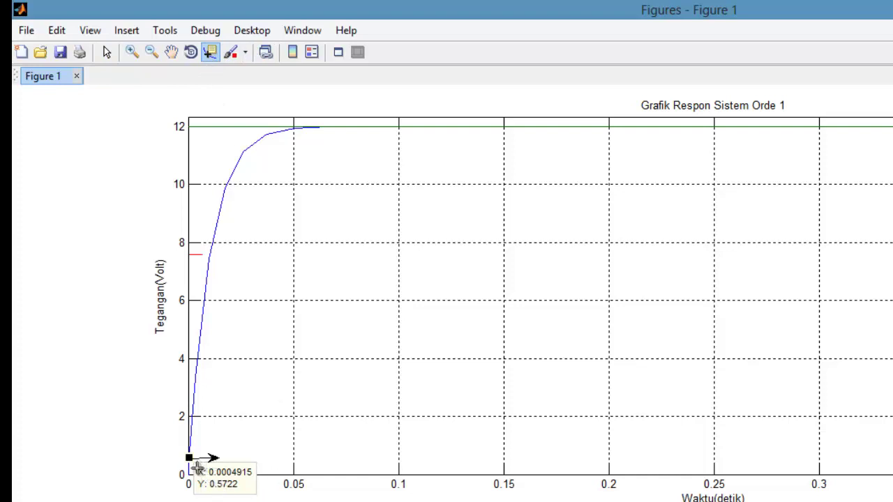
drag(201, 466, 230, 349)
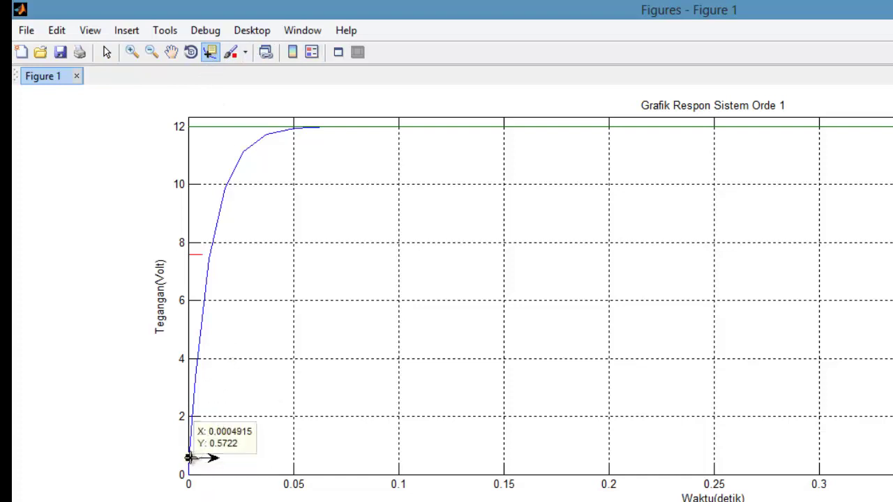
drag(190, 457, 255, 145)
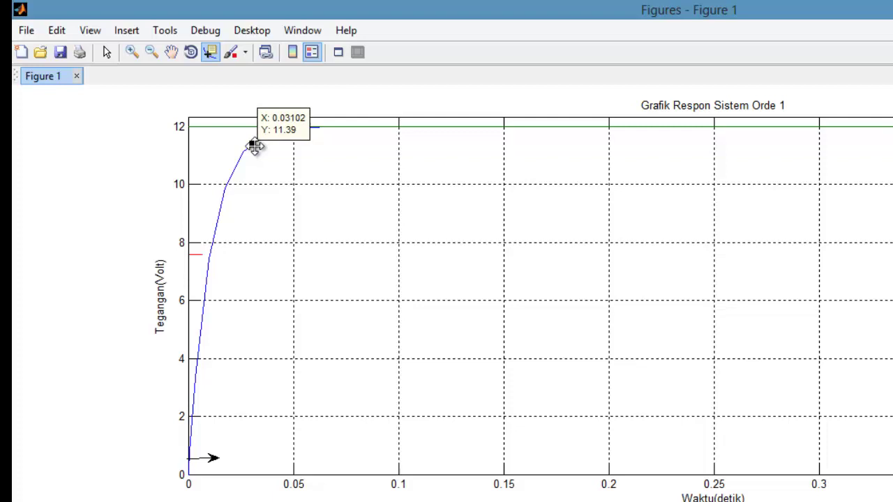
click(106, 54)
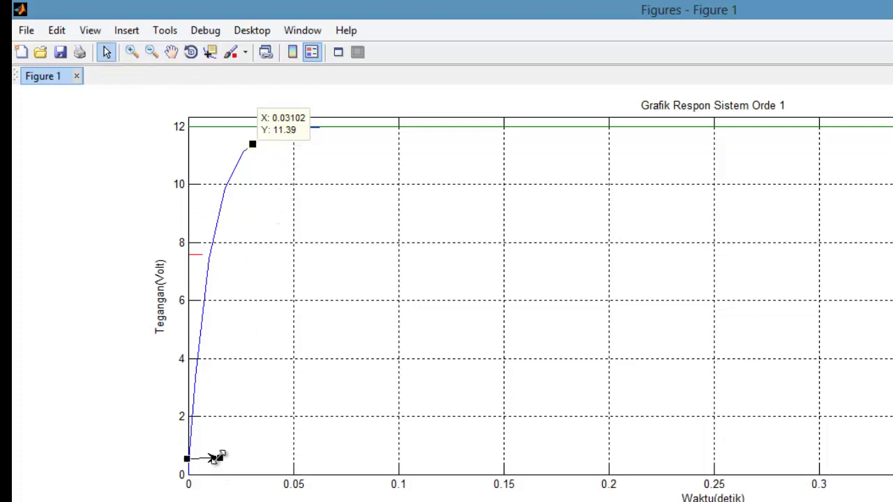
drag(219, 457, 236, 458)
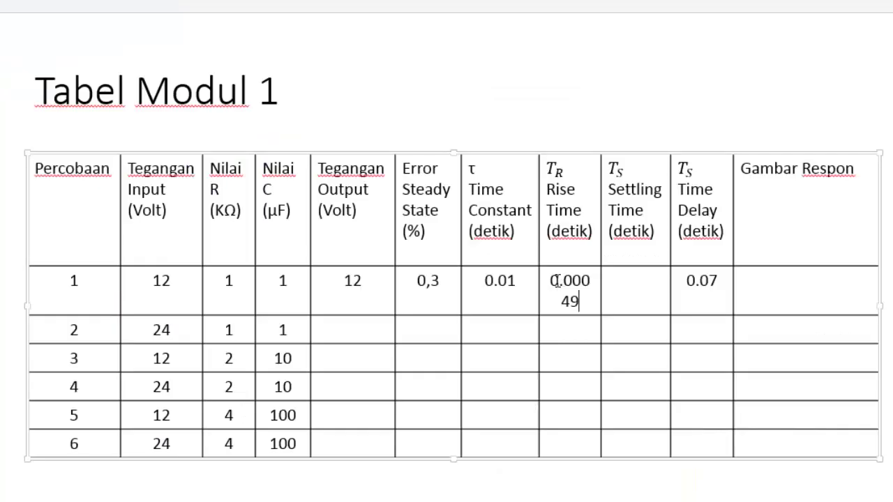
In row 1 of the Modul 1 table, complete the rise time as the subtraction 0.031-0.00049=
text(0.0.)
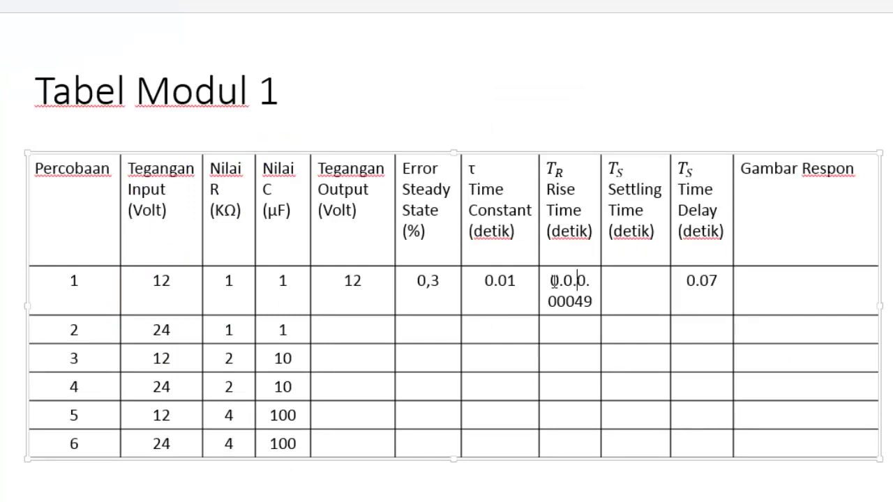
key(BackSpace)
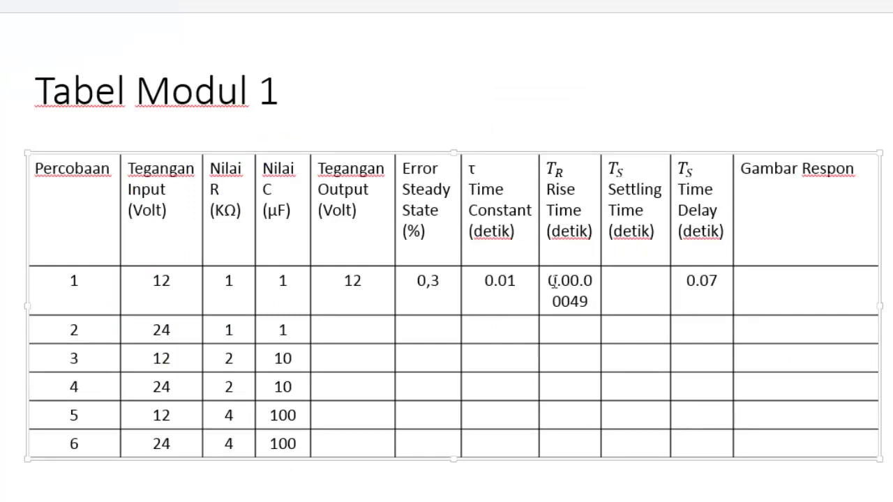
text(31 )
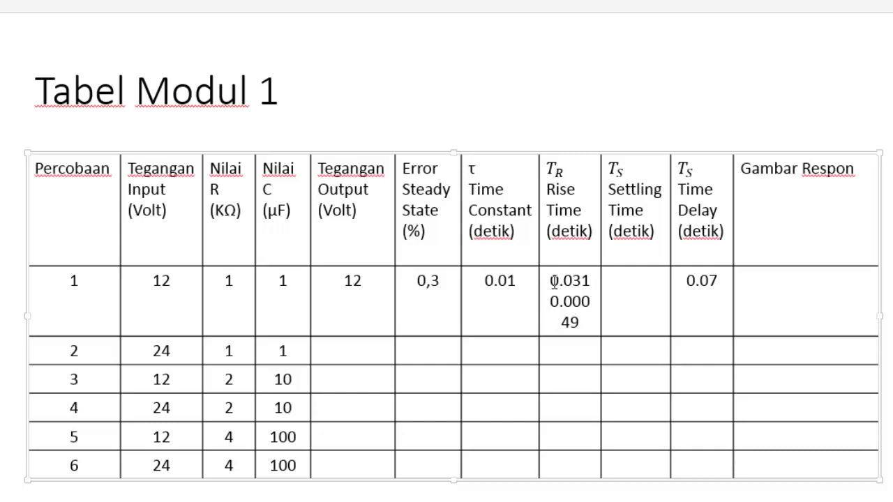
text(-)
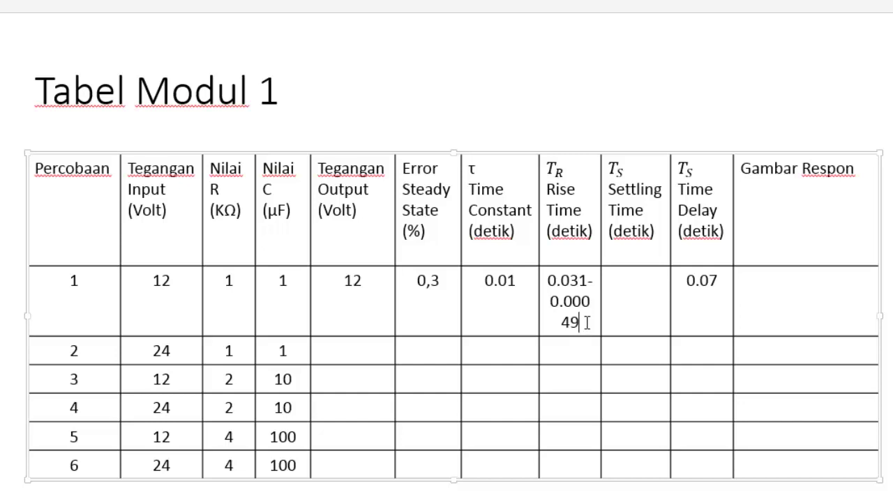
text(0)
key(BackSpace)
text(-)
key(BackSpace)
text(0)
key(BackSpace)
text(=)
Switch to the MATLAB figure and move the data tip back along the response to about 0.051 s, 11.92 V
key(alt+Tab)
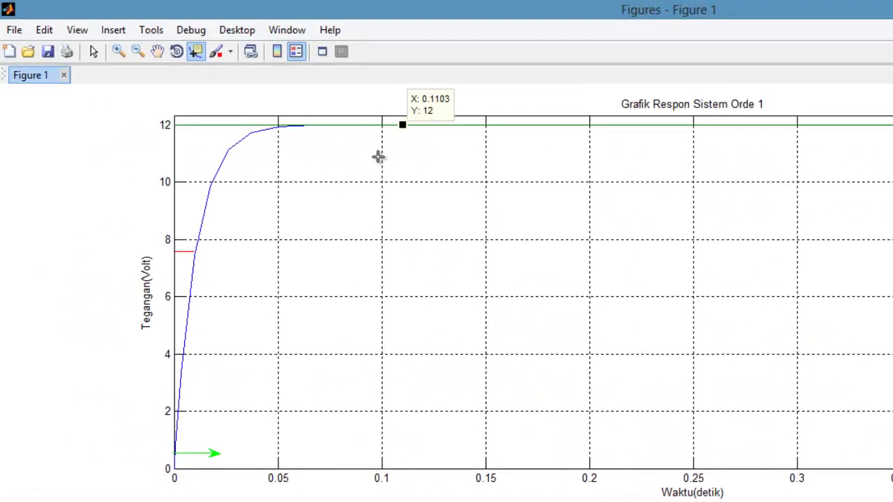
click(389, 124)
drag(389, 123, 279, 126)
Draw a horizontal line at about 11.4 V from below the data tip at 0.05 s to the Y axis
click(151, 30)
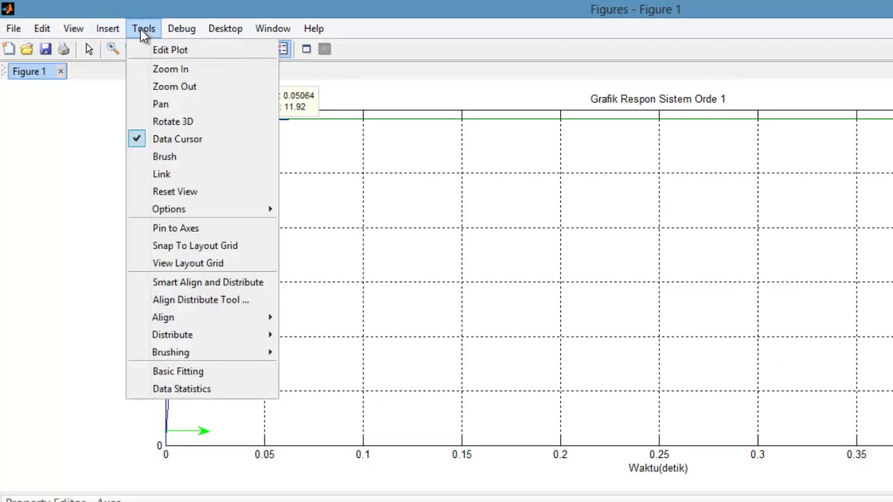
mouse_move(114, 37)
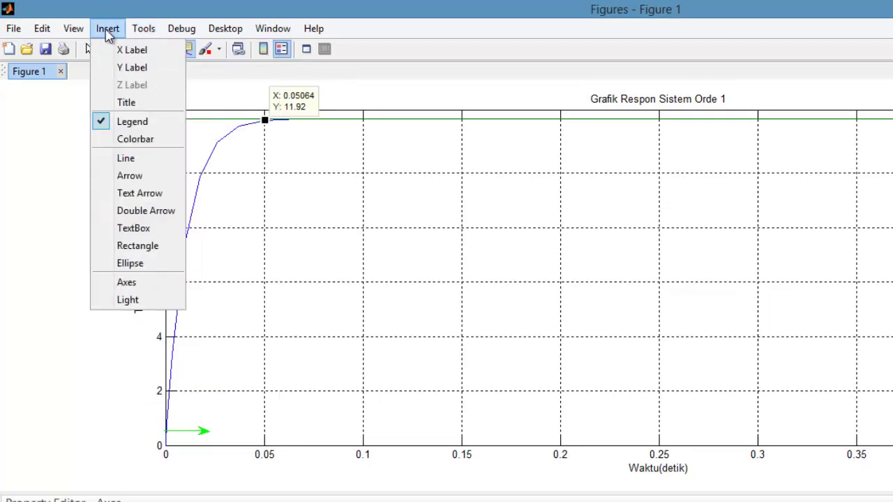
click(152, 160)
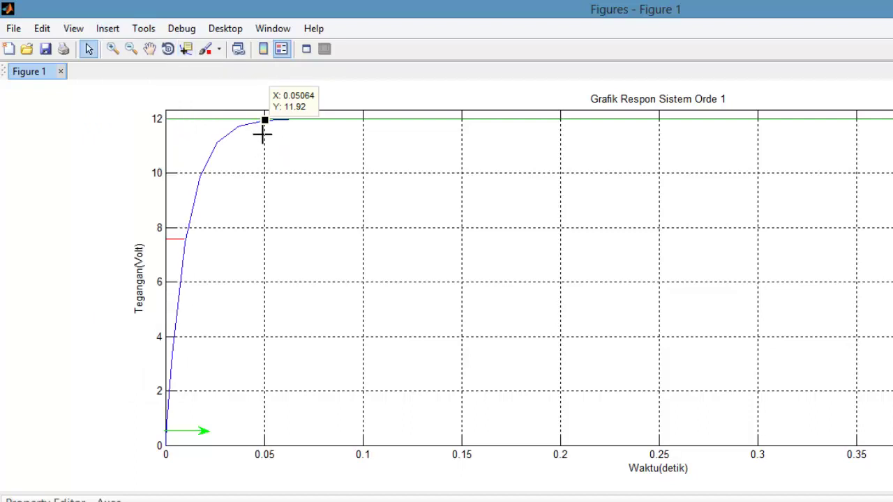
drag(263, 135, 166, 135)
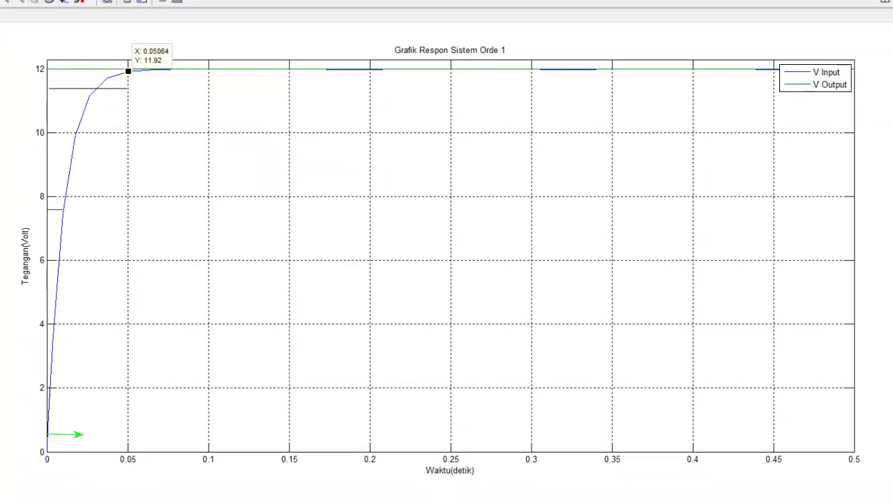
Check the delay time response value in the Command Window and move the data tip down the curve to about 6 V
mouse_move(496, 501)
click(280, 461)
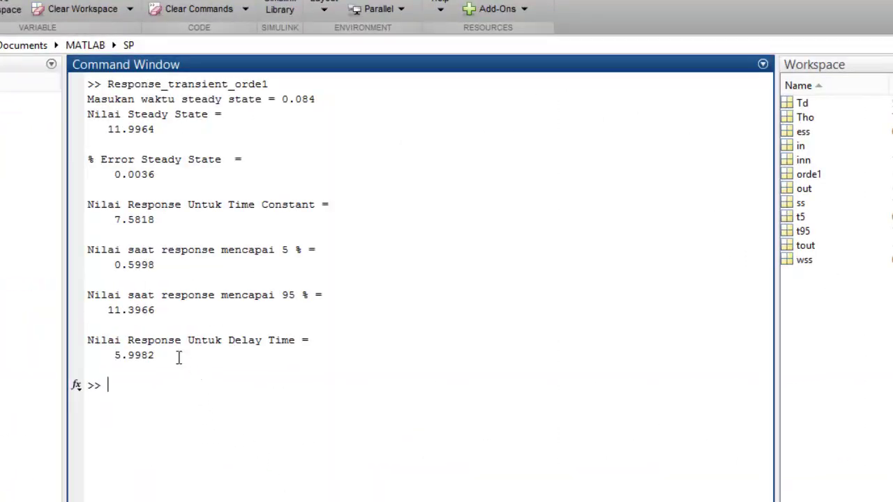
mouse_move(496, 501)
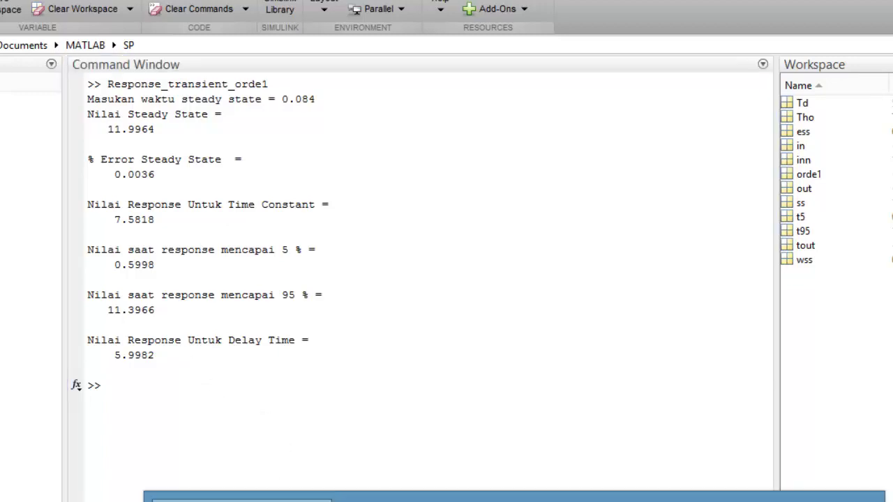
click(807, 487)
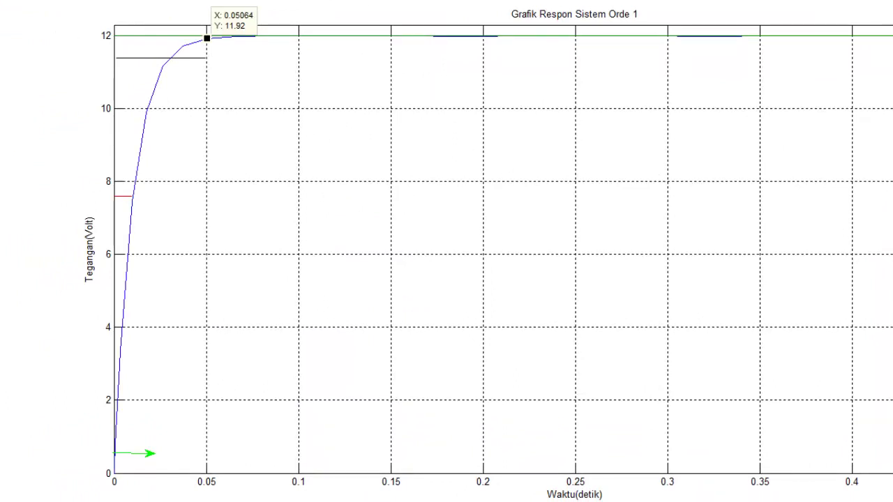
drag(207, 38, 129, 268)
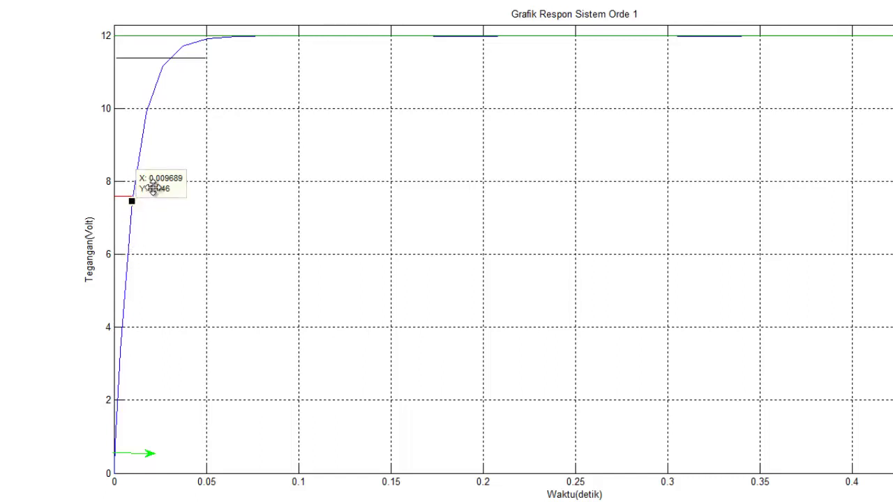
click(127, 255)
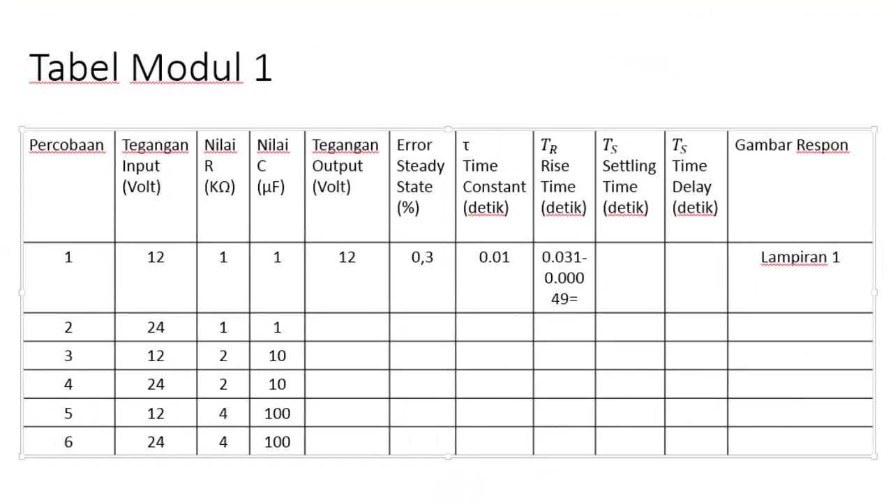
Enter 0,07 as the time delay in row 1 of the Modul 1 table and switch back to MATLAB
click(694, 269)
text(0,07)
key(alt+Tab)
Review the annotations on the plot by selecting the red time constant line and the black line near 11.4 V
click(309, 163)
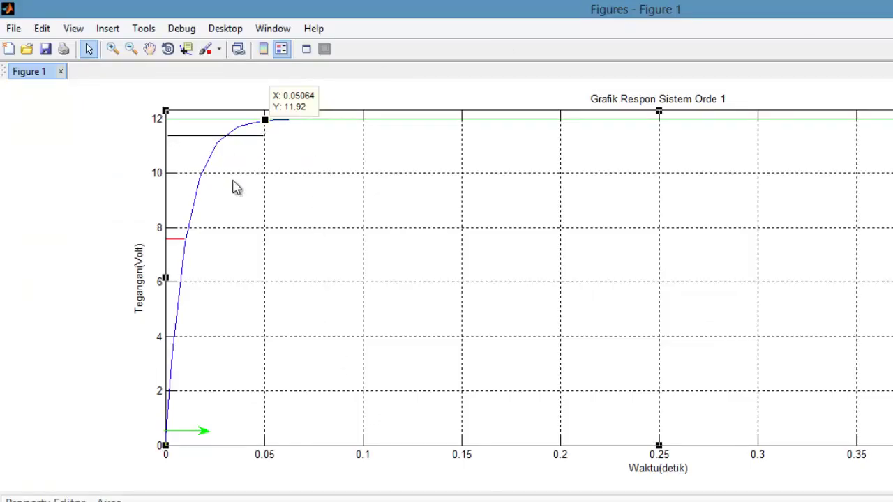
click(177, 242)
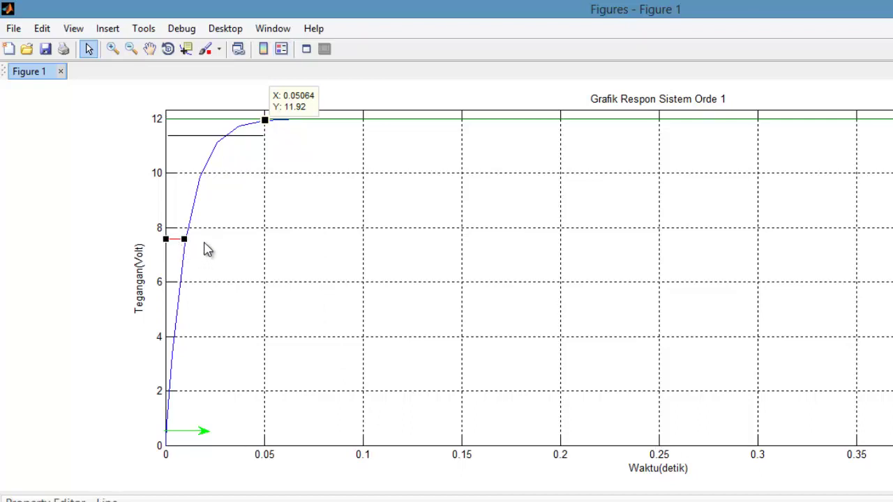
click(207, 254)
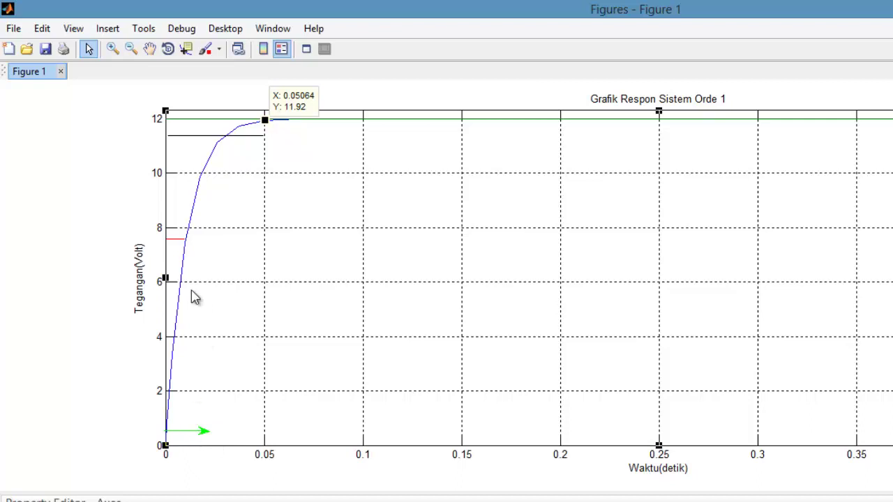
click(203, 135)
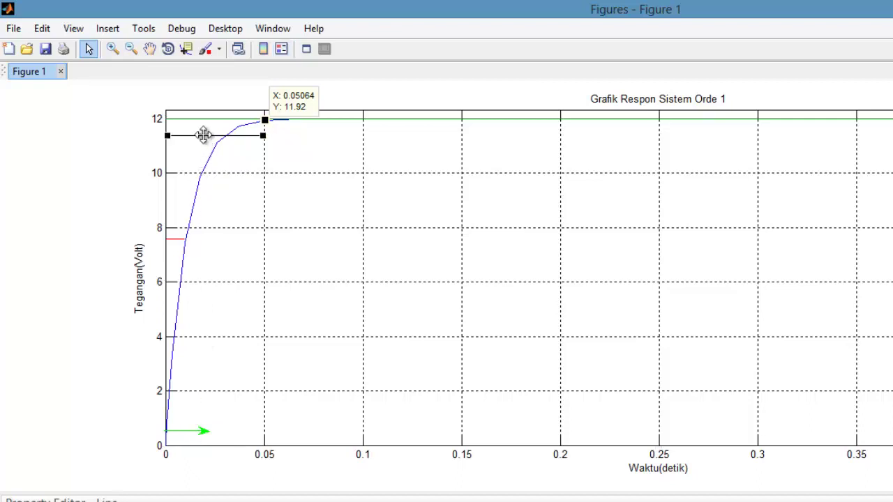
click(175, 286)
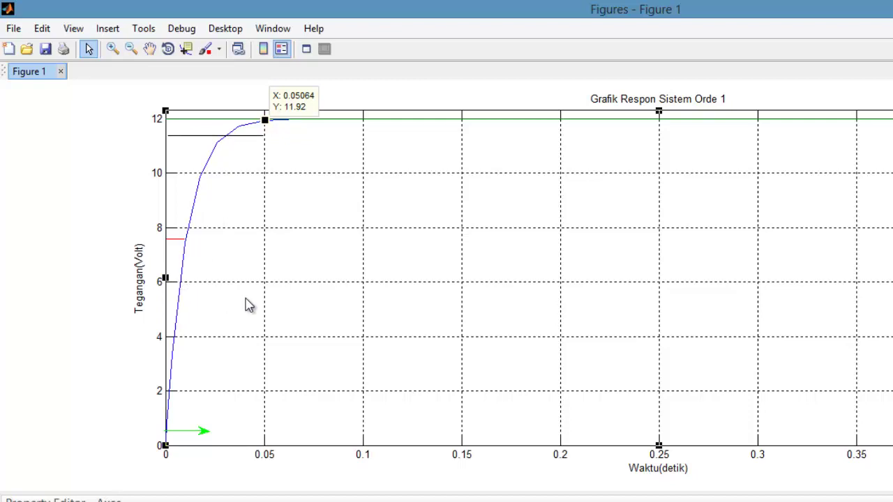
click(84, 198)
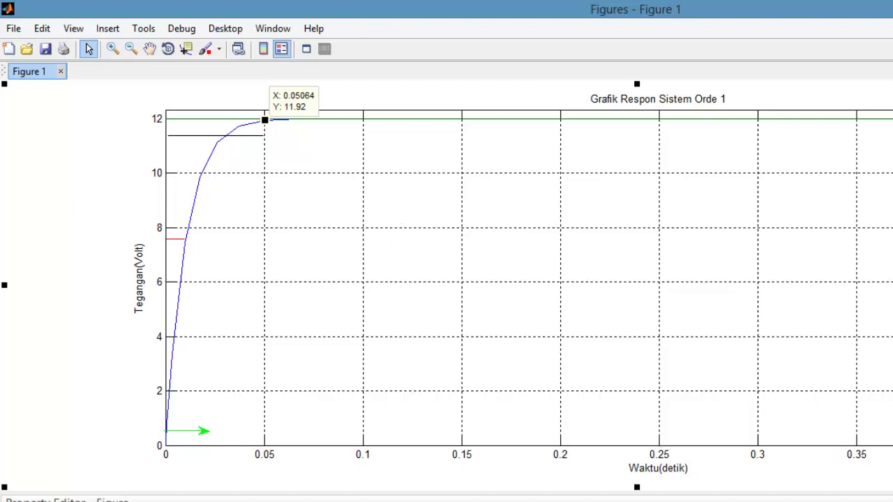
Save the figure as a MATLAB Figure named Percobaan1 in the SP folder
click(14, 29)
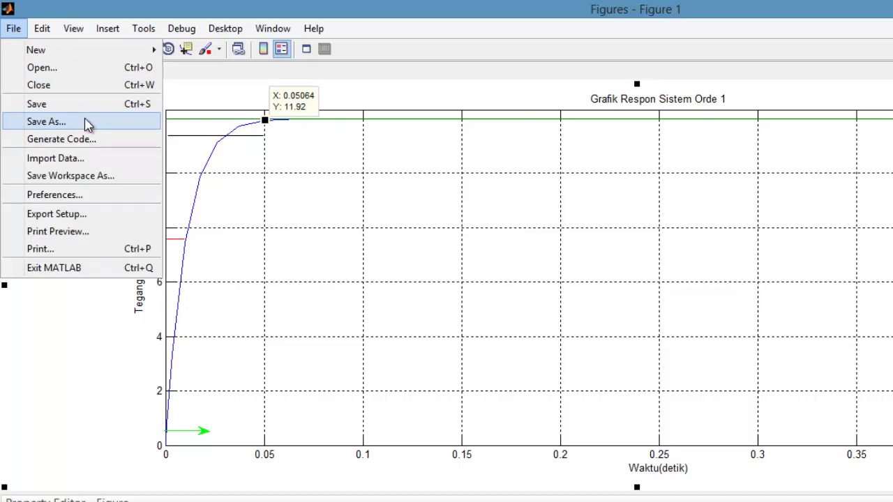
click(46, 121)
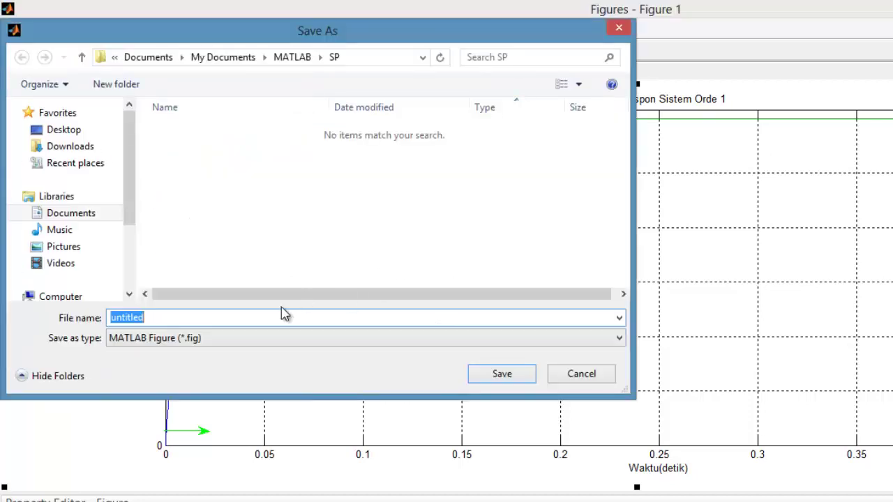
text(G)
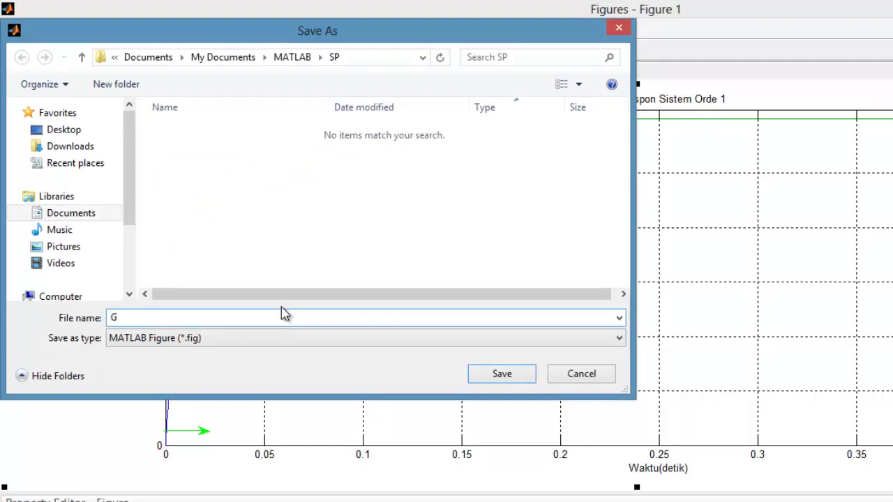
key(BackSpace)
text(Percobaan 1)
key(BackSpace)
key(BackSpace)
text(1)
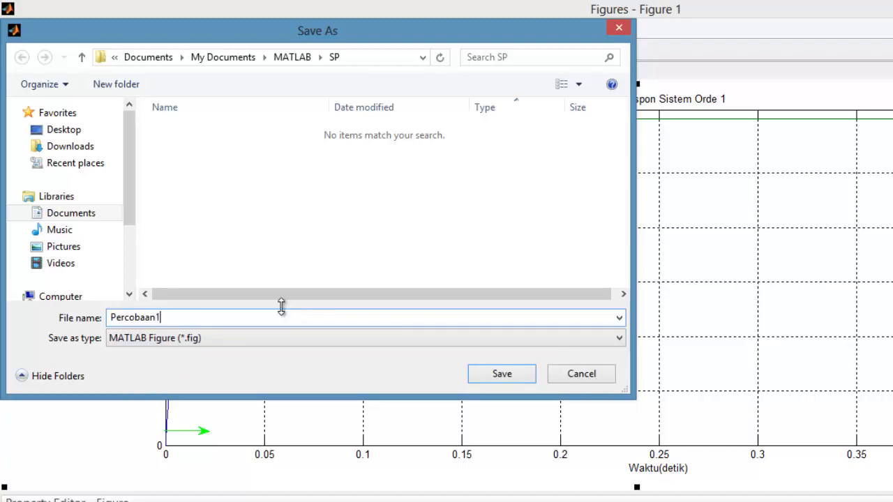
click(507, 379)
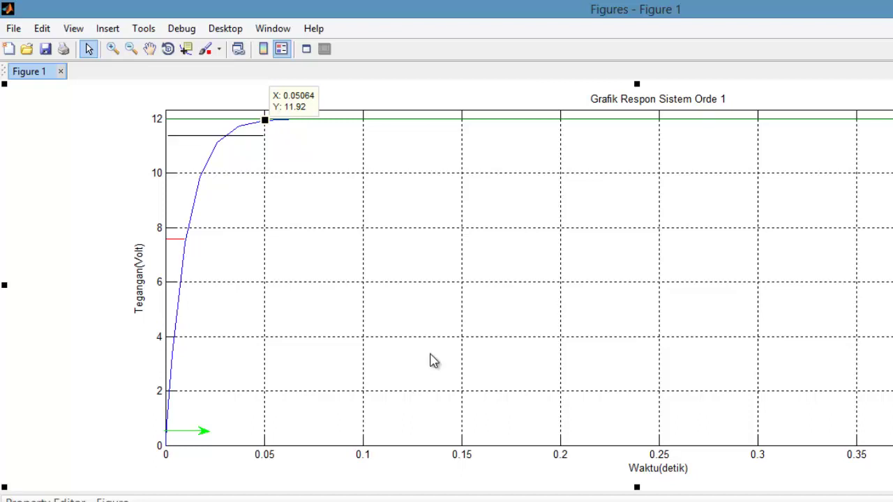
Save a copy of the figure as a JPEG image named Percobaan1 in the SP folder
click(13, 30)
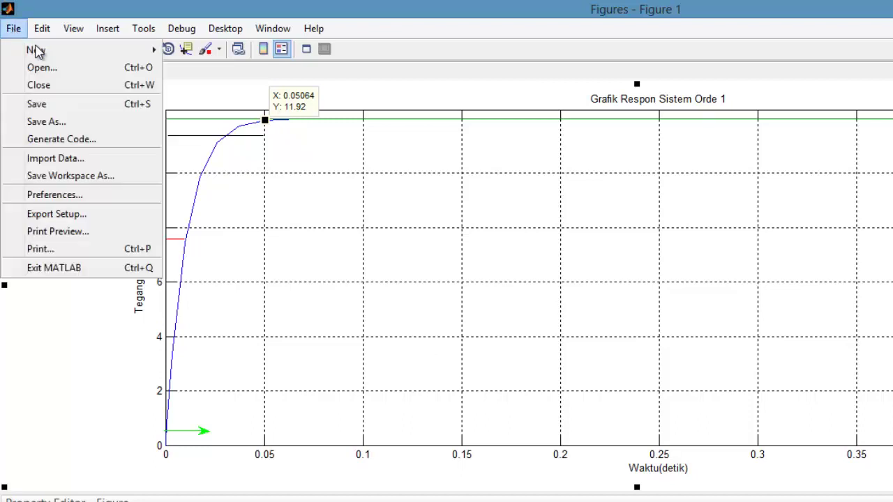
click(45, 122)
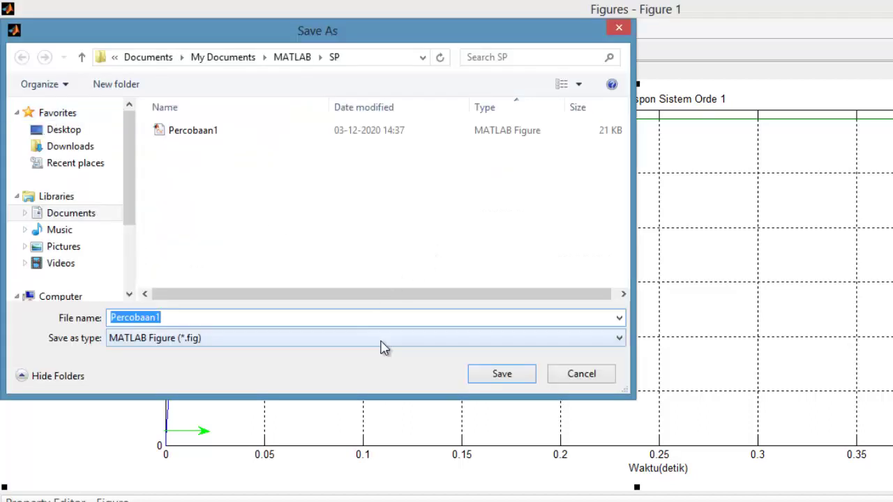
click(383, 346)
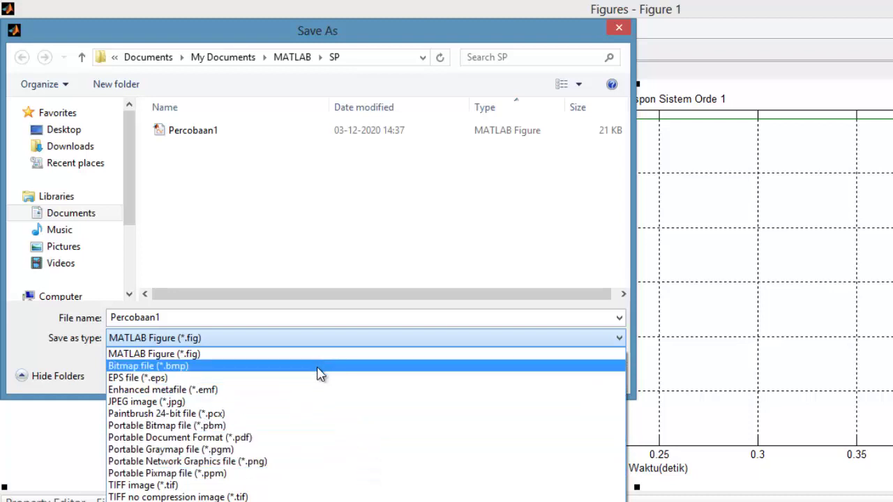
click(328, 403)
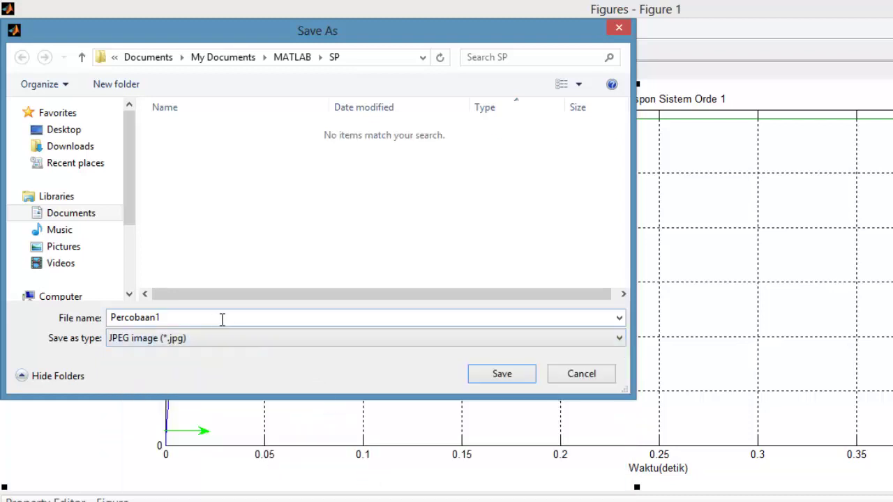
click(509, 379)
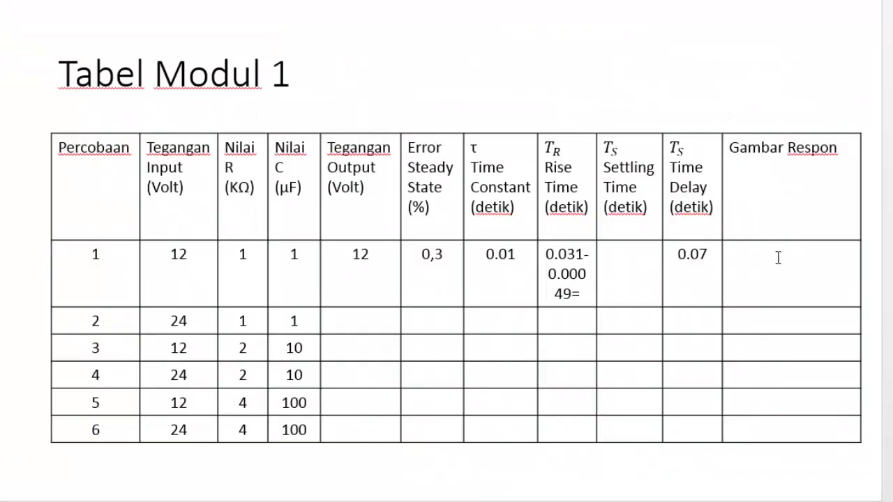
Enter "Lampiran 1" as the Gambar Respon entry for experiment 1 in the Modul 1 table
click(777, 273)
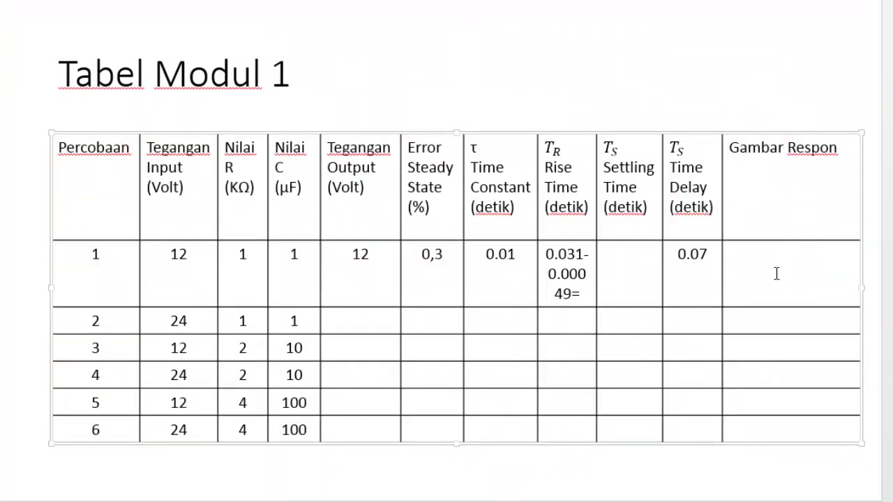
text(Lampiran 1)
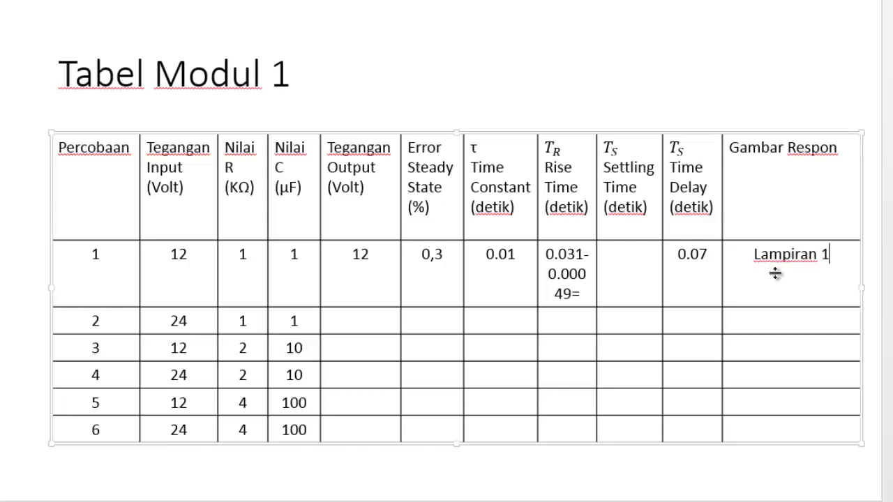